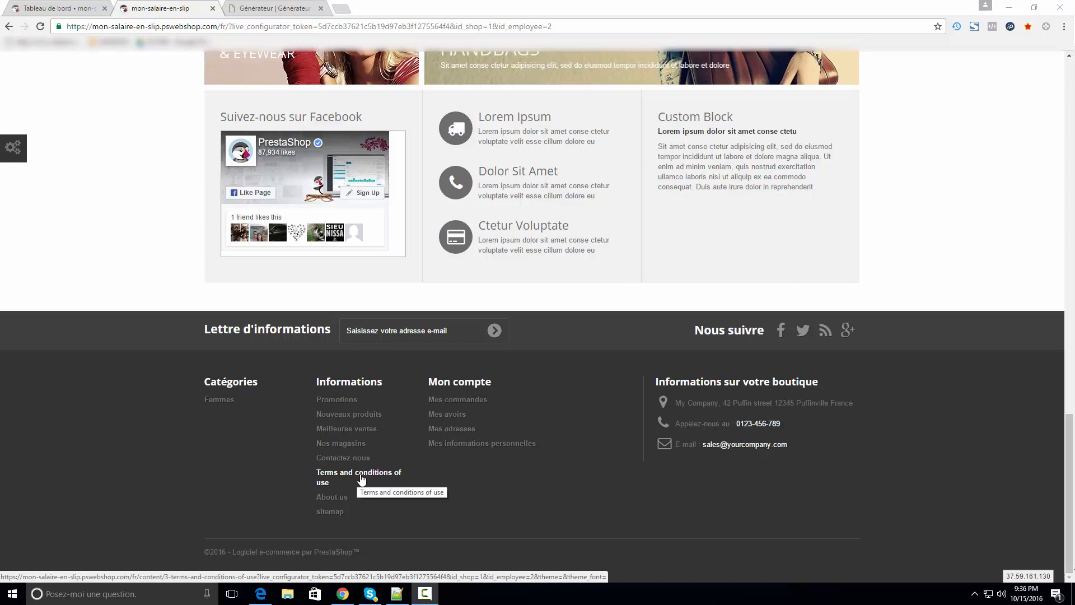
Step: View the shop's Terms and conditions of use page from the storefront footer, and return to the home page
click(361, 476)
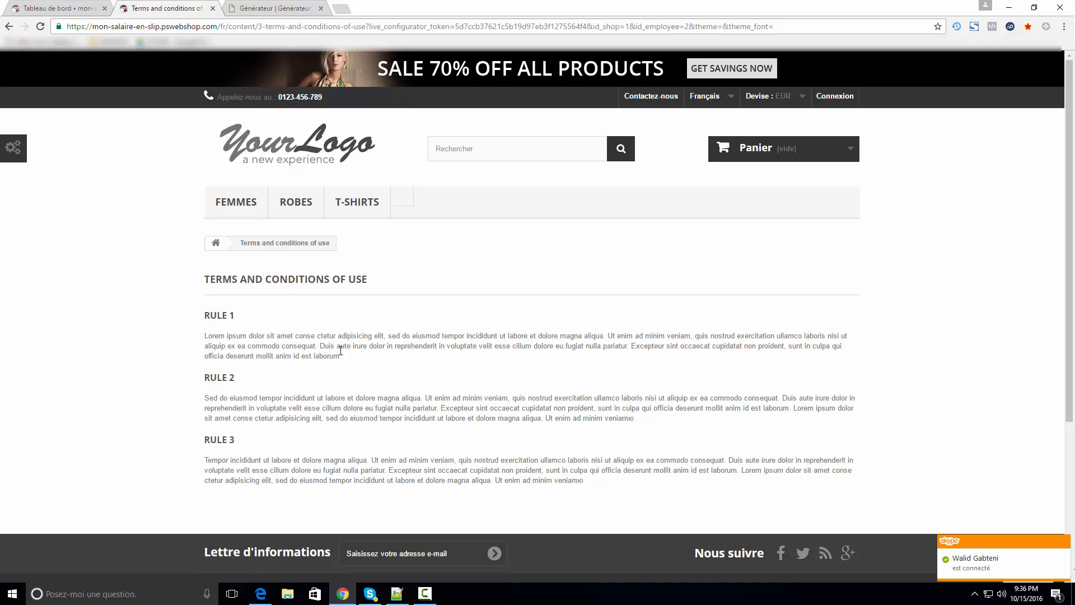
click(9, 26)
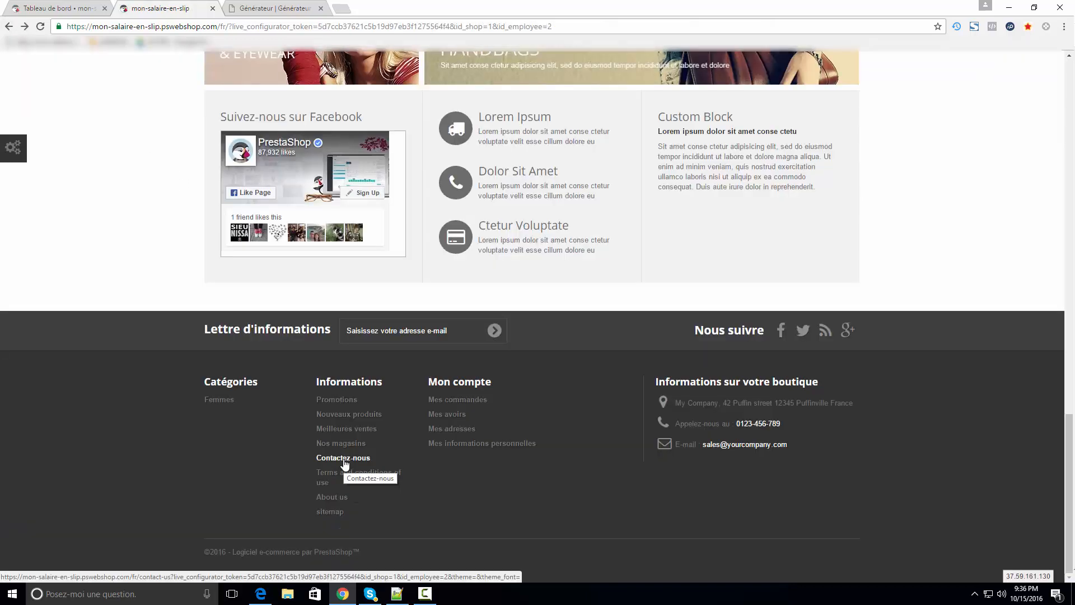
Step: In the PrestaShop back office, open the Terms and conditions of use CMS page for editing
click(69, 11)
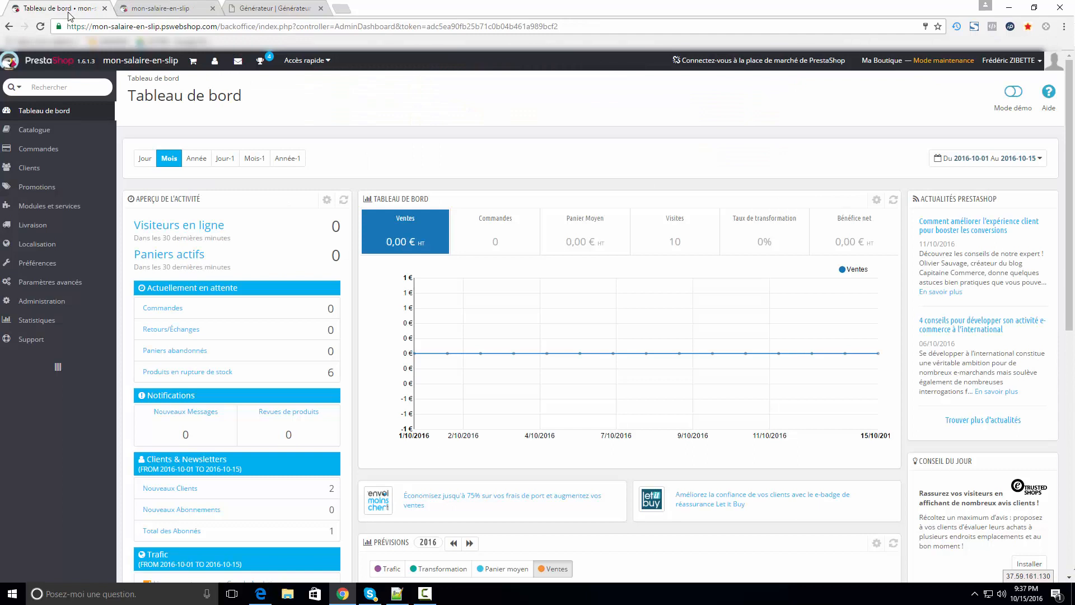
mouse_move(45, 263)
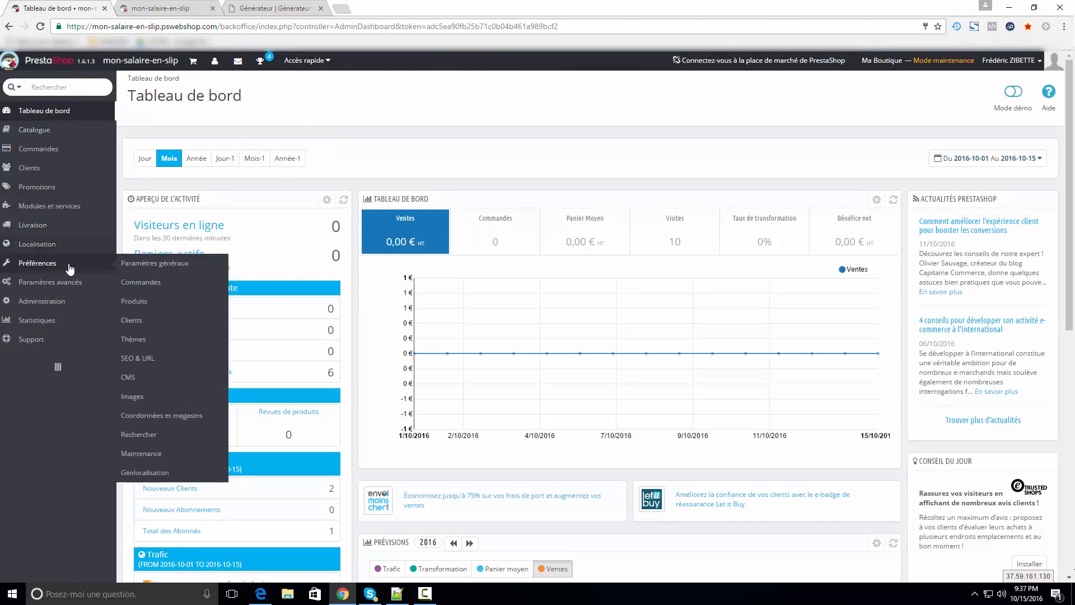
click(145, 379)
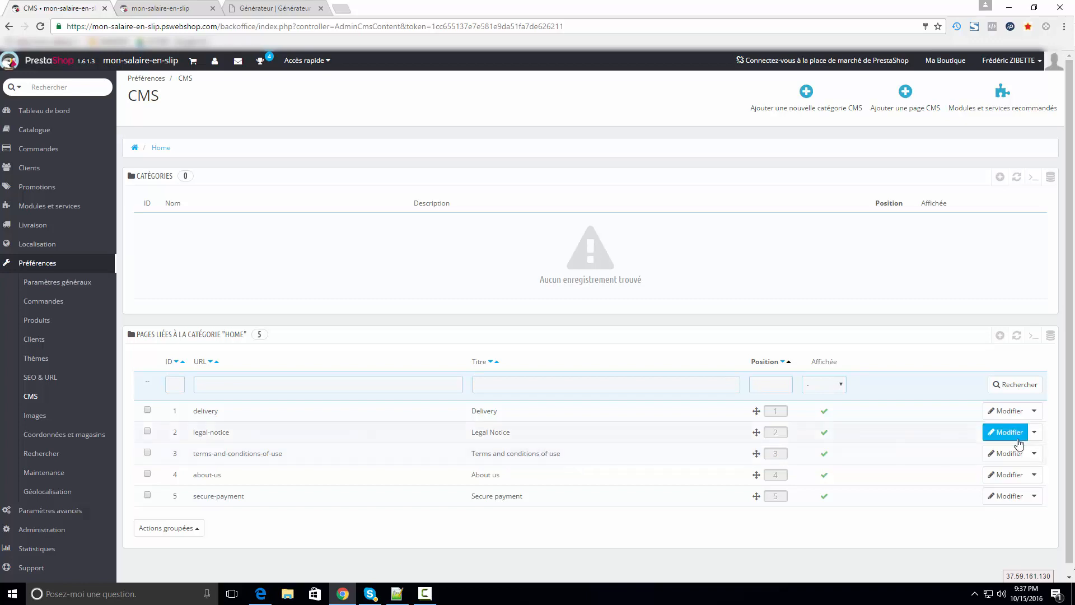
click(1008, 454)
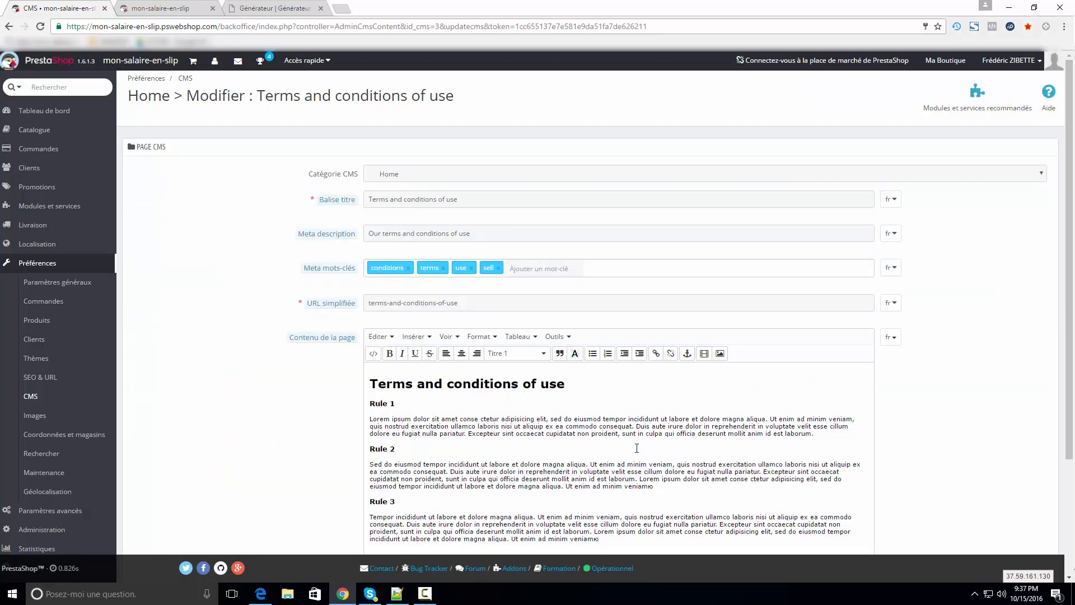
Step: Replace the page's placeholder content with the French general terms of sale text copied from the text editor
scroll(570, 483, down, 2)
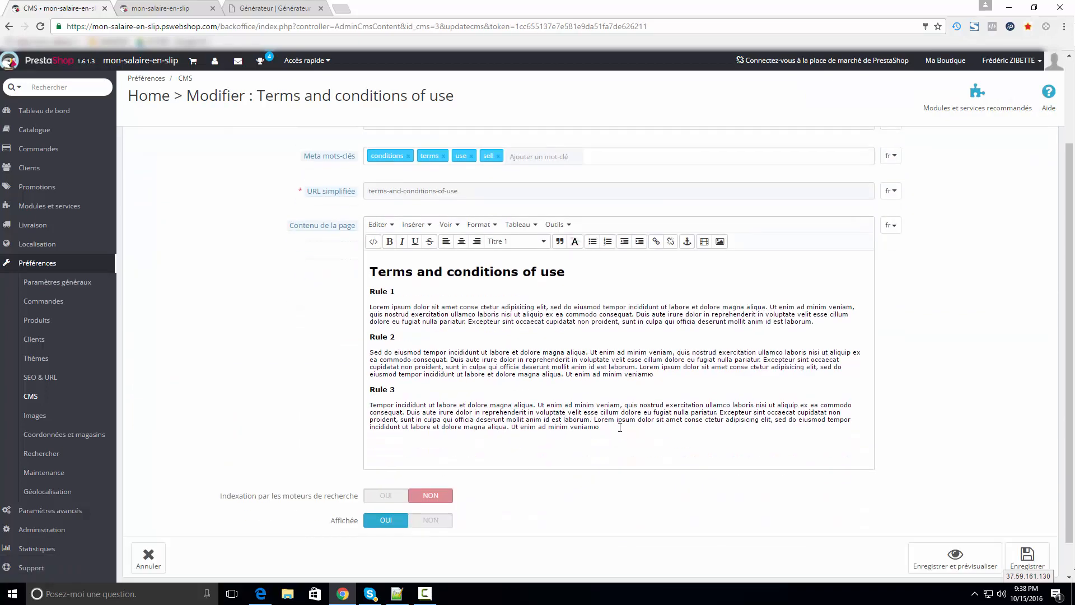
drag(621, 429, 261, 244)
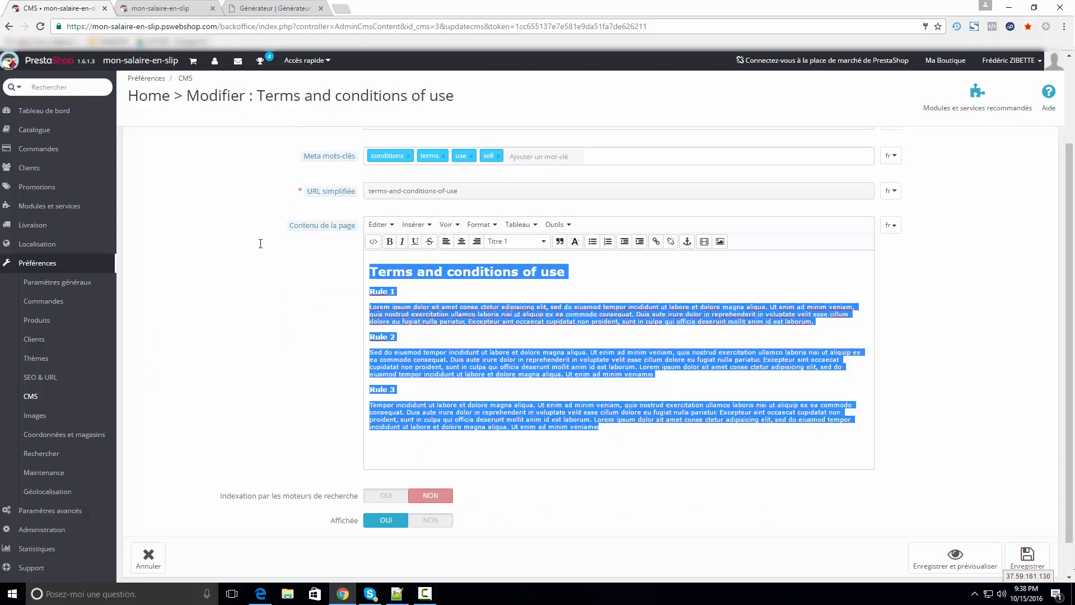
key(Delete)
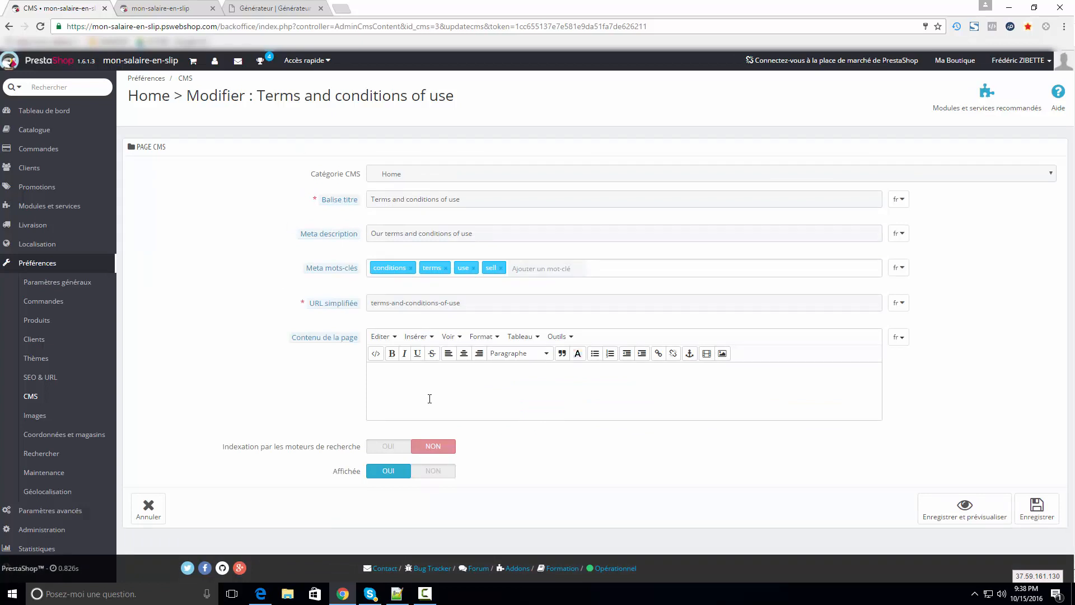
key(alt+Tab)
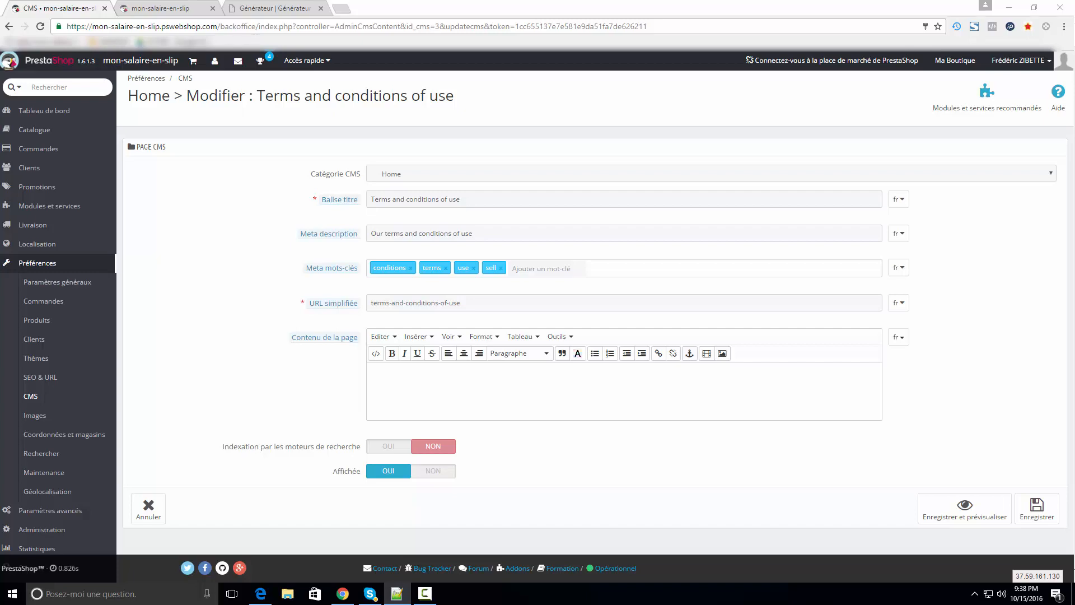
key(ctrl+v)
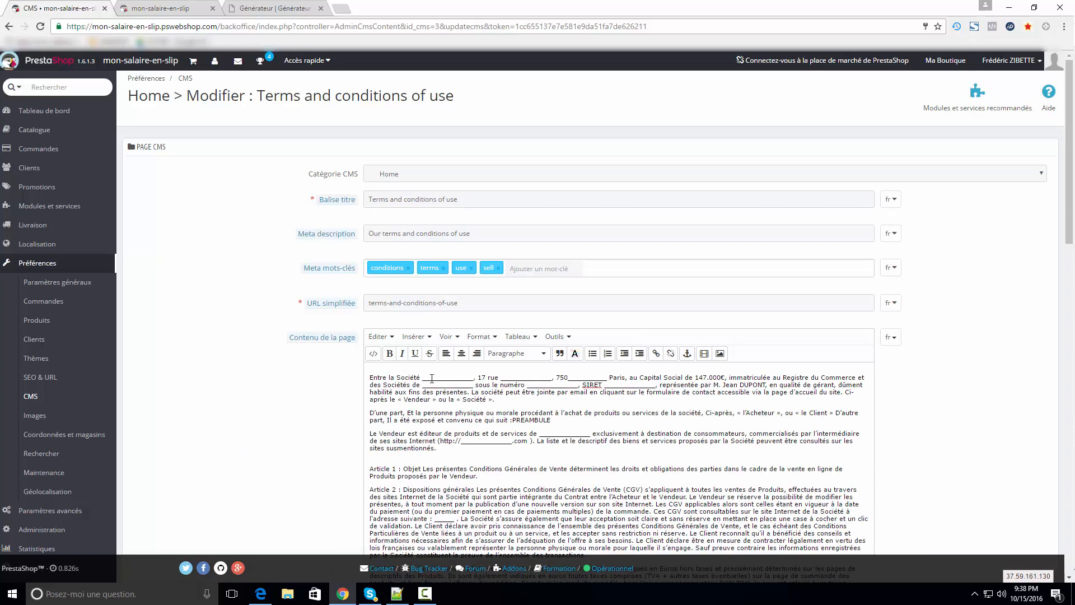
Step: Remove the meta keywords conditions, terms, use and sell from the page
drag(428, 378, 450, 379)
click(455, 380)
click(409, 269)
click(395, 269)
click(387, 269)
click(386, 269)
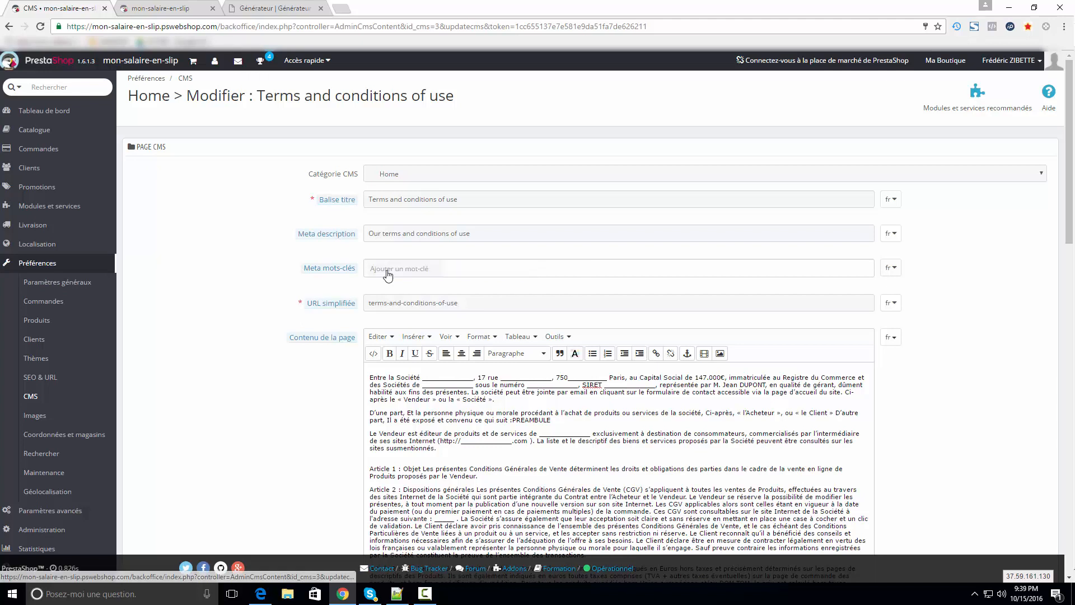
Step: Set the page's title tag to "Conditions générales de Vente" and clear its meta description
triple_click(404, 205)
text(C)
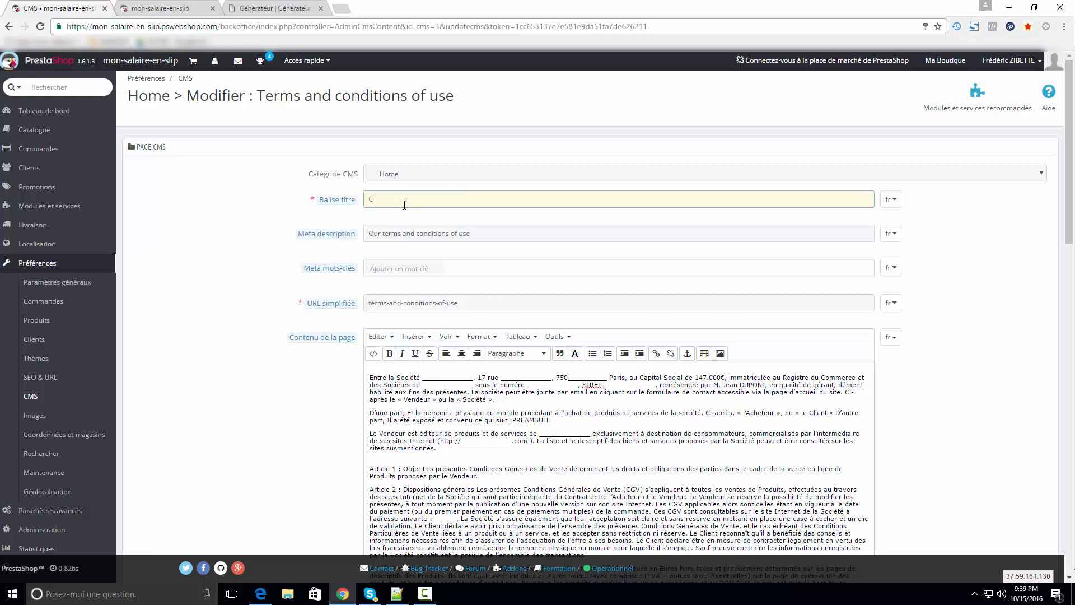
text(onditions générales de Vente)
triple_click(466, 233)
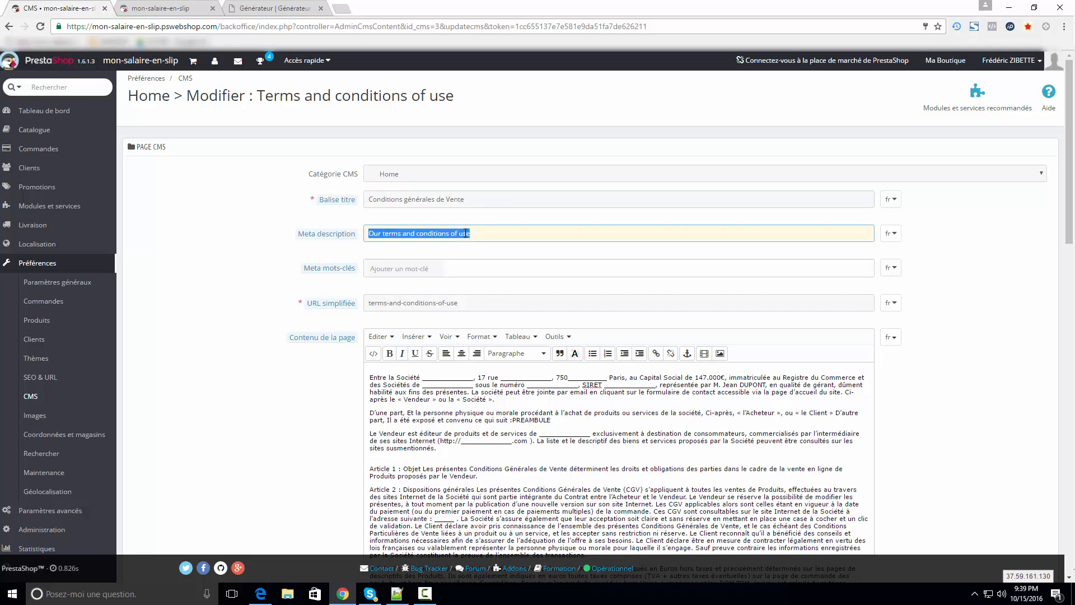
key(BackSpace)
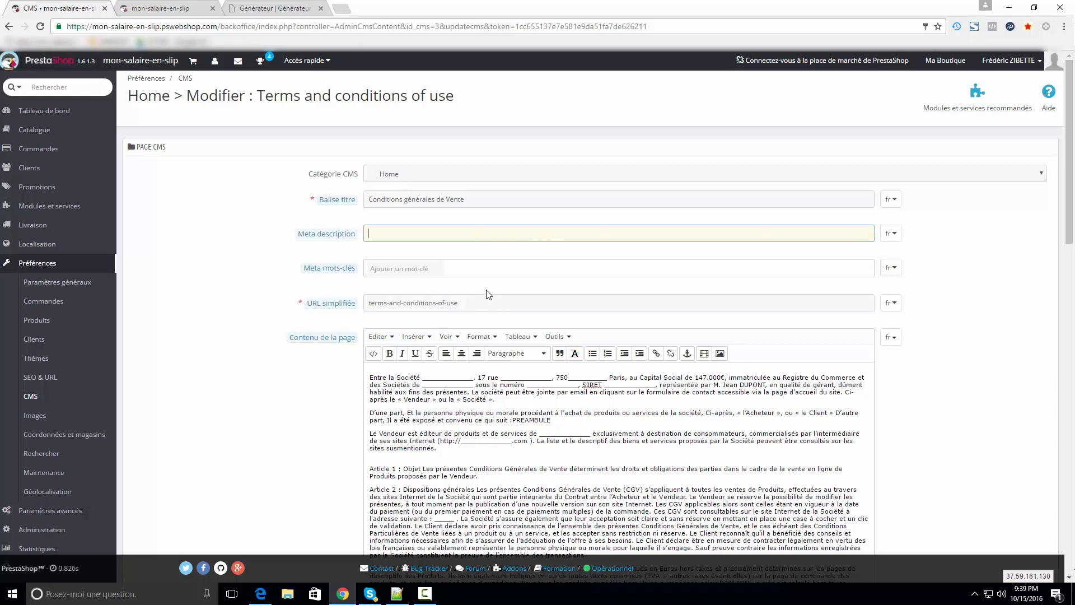
Step: Set the page's simplified URL to "conditions-generales-de-vente"
triple_click(480, 303)
text(conditions)
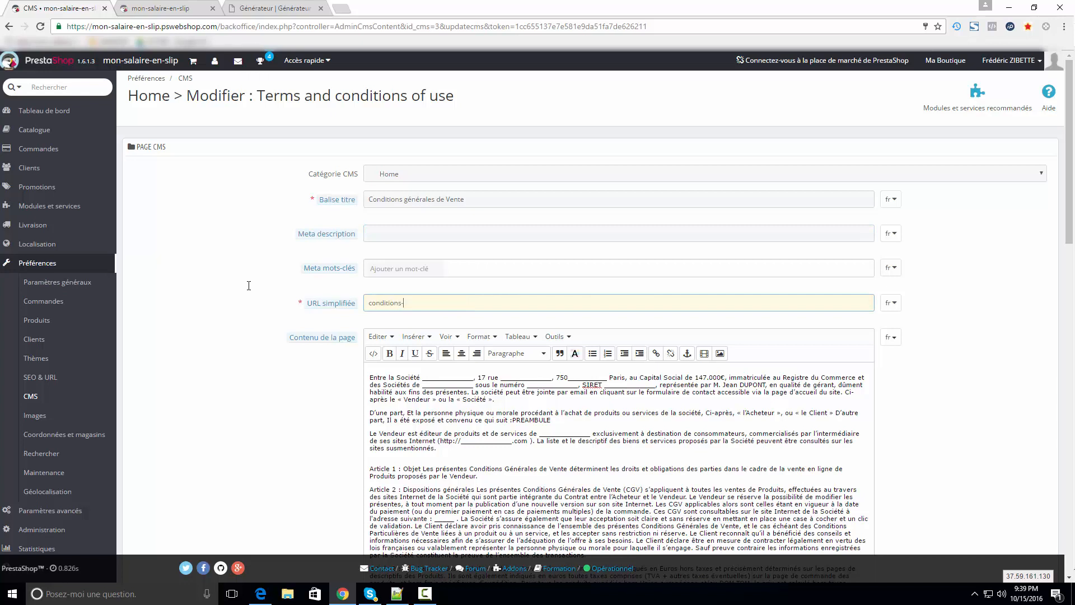
text(-generales-de-vente)
click(317, 391)
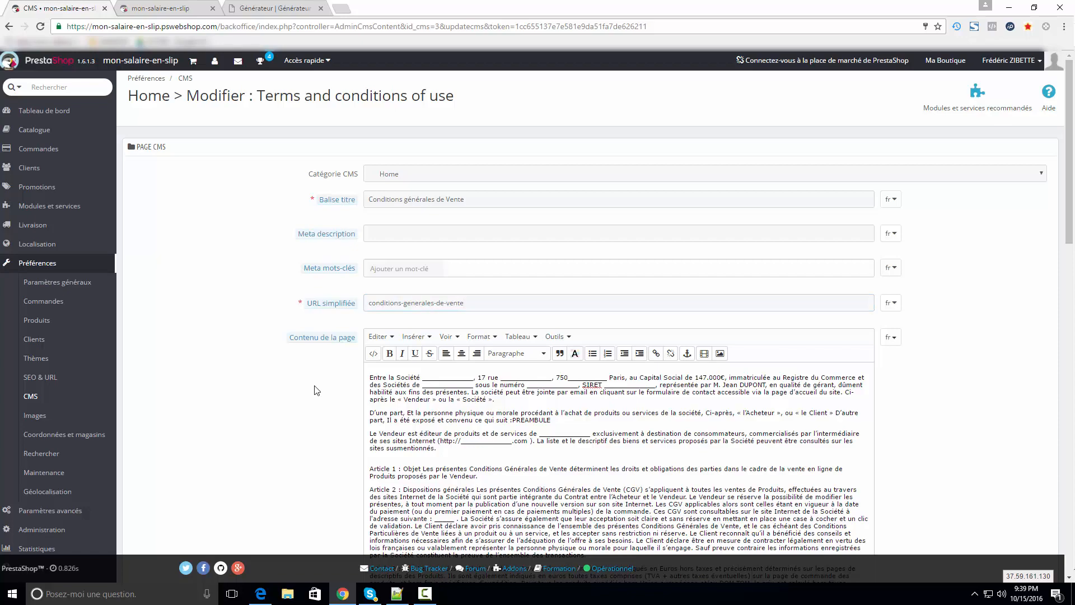
click(415, 311)
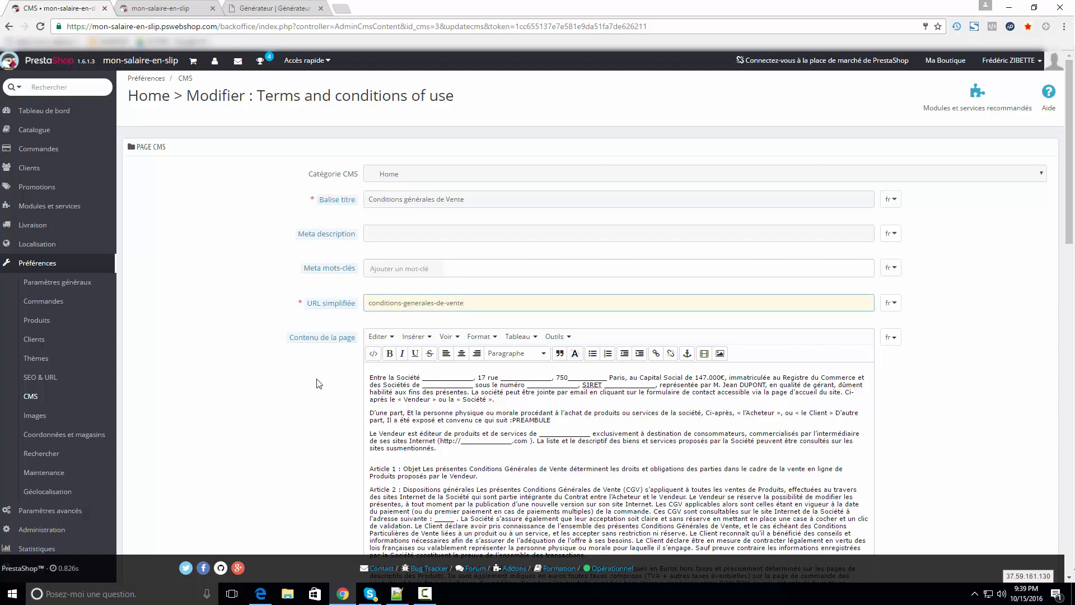
Step: Add a colon after "Article 16" in the page content and save the CMS page
scroll(317, 384, down, 15)
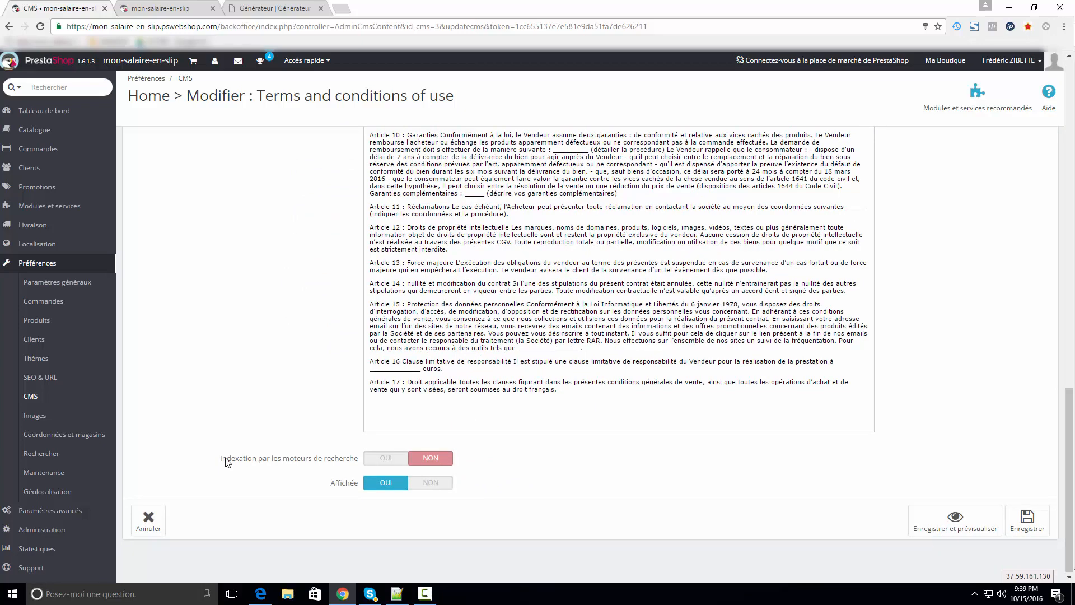
drag(227, 459, 437, 459)
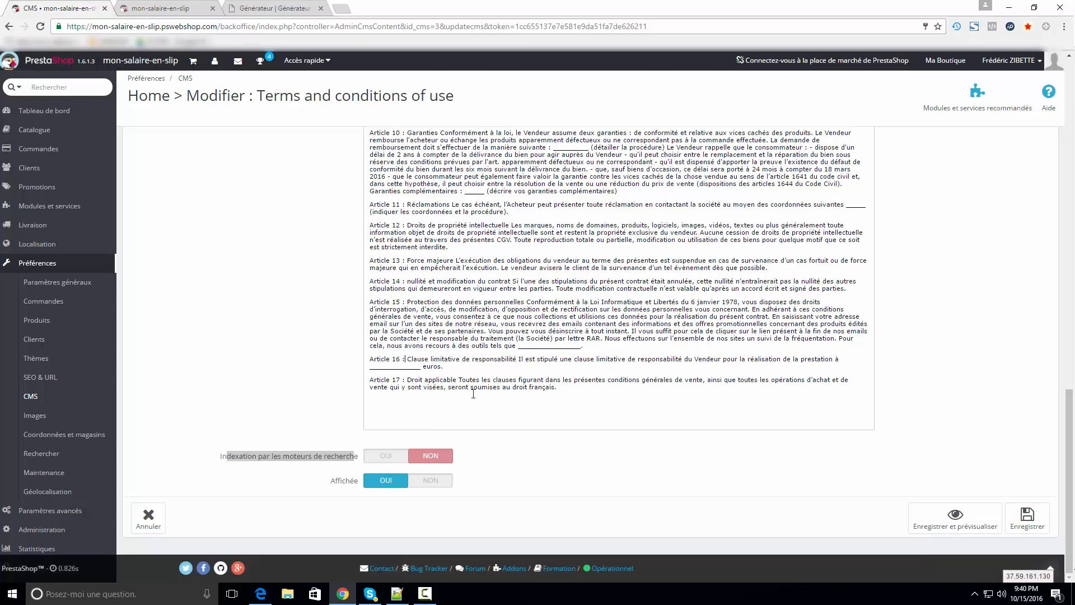
click(1027, 518)
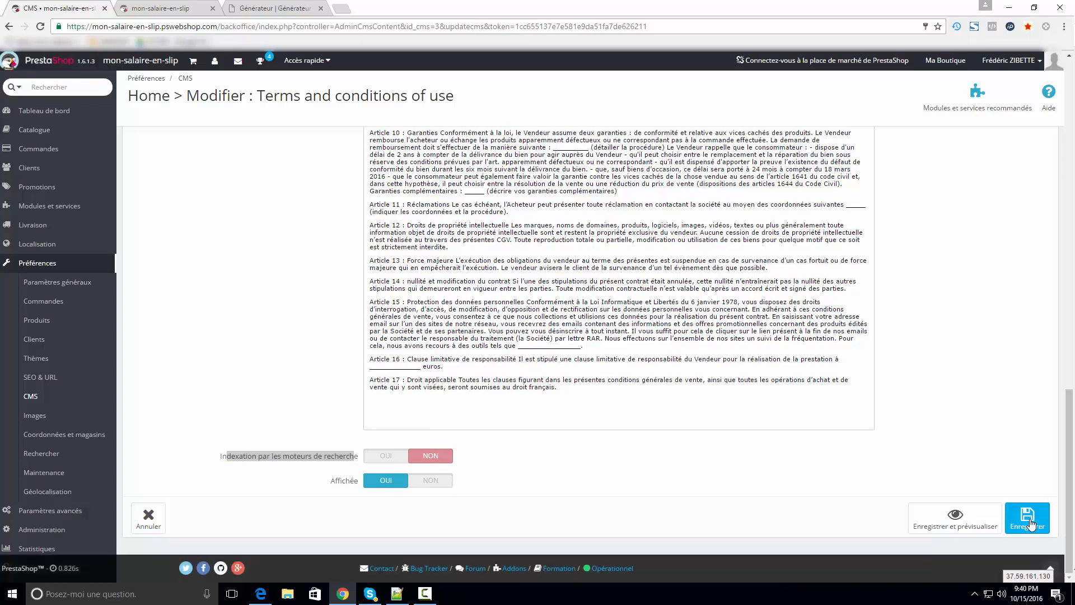
Step: Open the shop front in a new tab and view the Conditions générales de Vente page from the footer
right_click(946, 60)
click(947, 69)
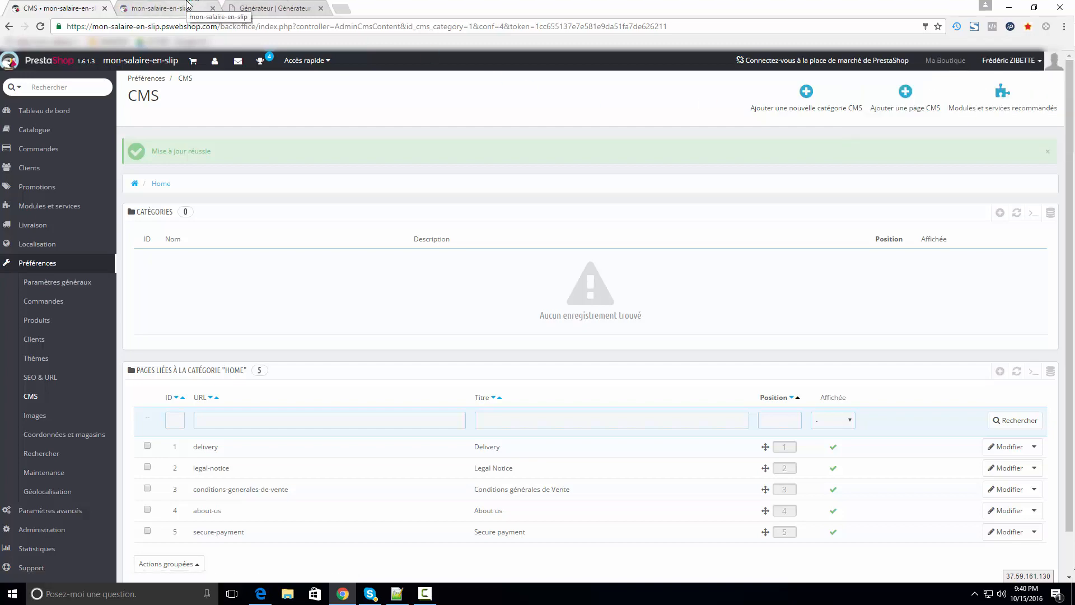
click(187, 5)
scroll(373, 480, down, 15)
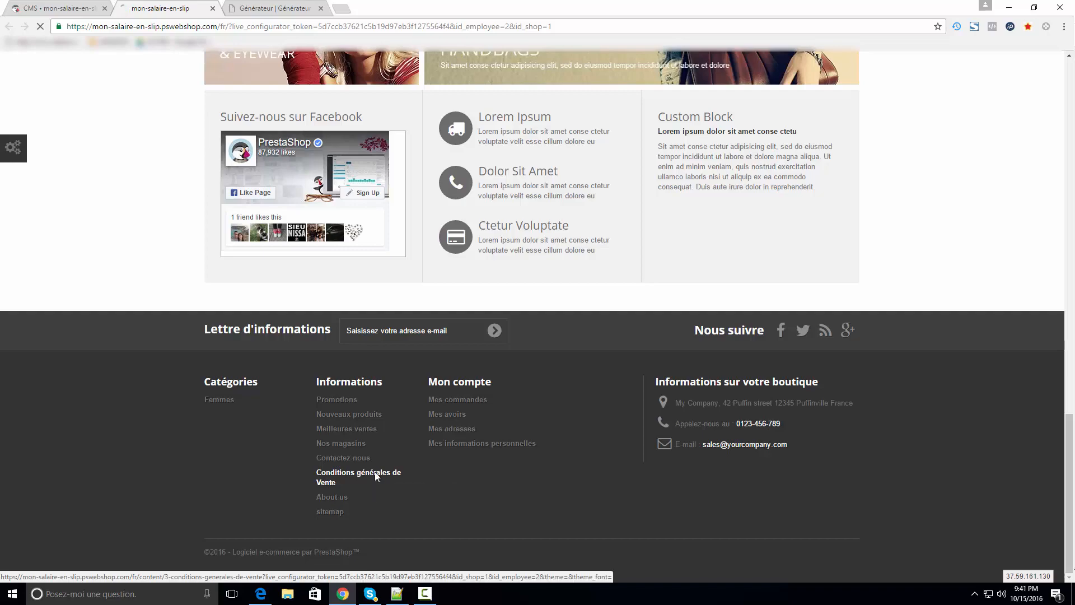
click(376, 477)
Step: Examine the published Conditions générales de Vente text, including the layout and numbering of its articles
scroll(484, 356, down, 10)
scroll(484, 356, down, 7)
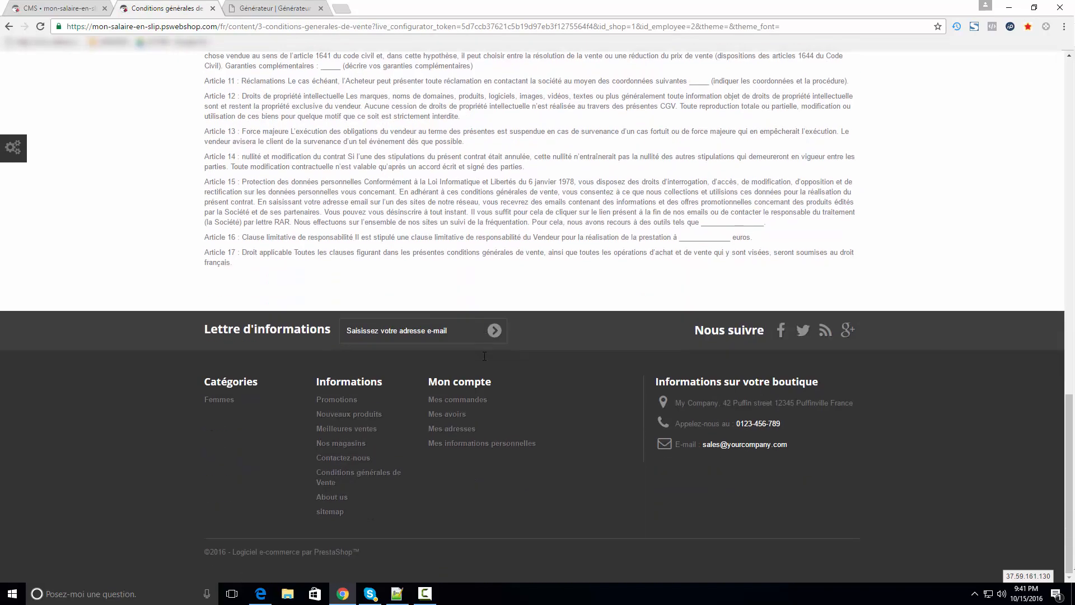
scroll(483, 355, up, 15)
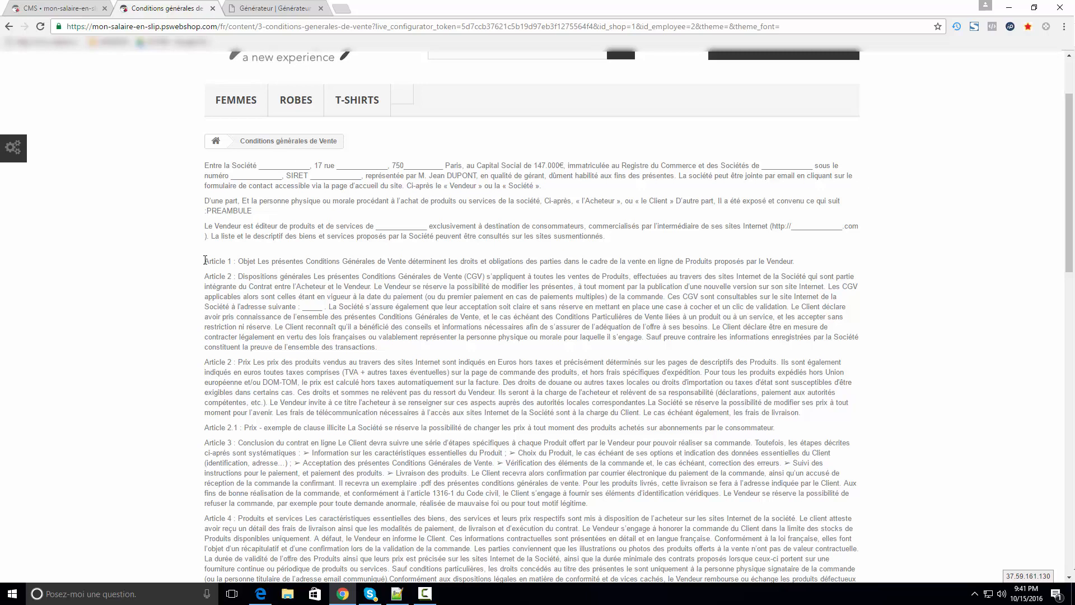
mouse_move(205, 260)
mouse_down()
mouse_move(241, 261)
mouse_move(237, 276)
mouse_move(206, 279)
mouse_up()
drag(239, 363, 205, 363)
scroll(185, 364, up, 2)
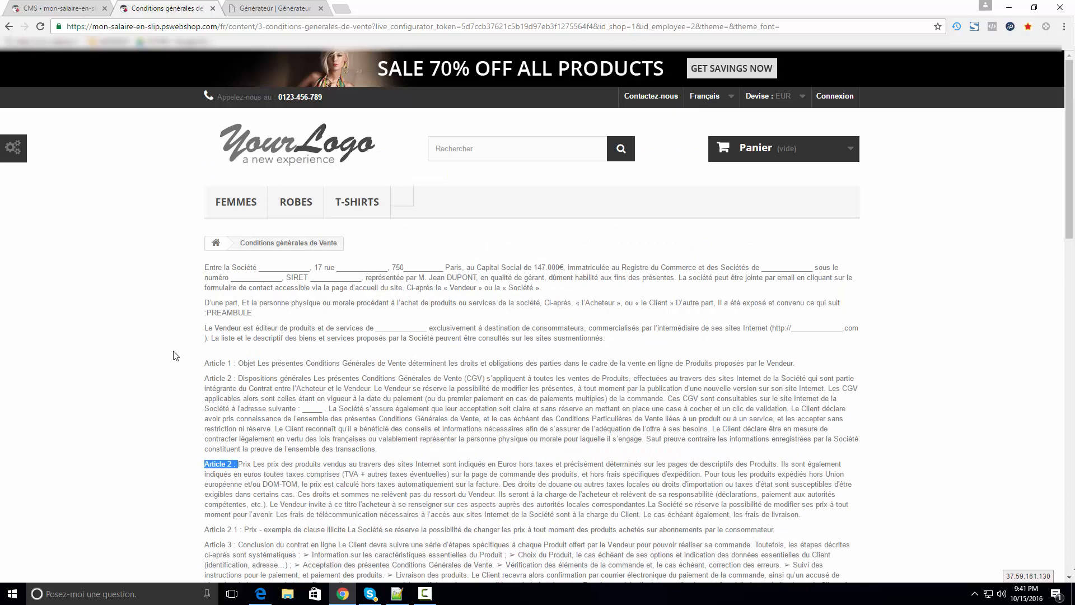
Step: Switch to the generateur-de-mentions-legales.com tab and examine which details the company legal notice form requires
click(279, 9)
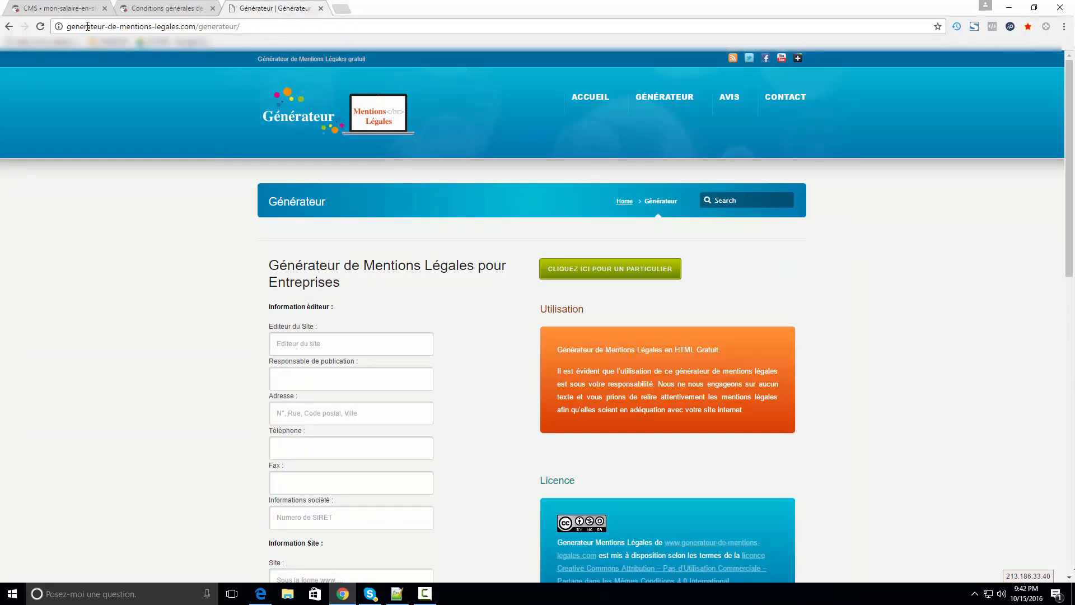
drag(79, 27, 241, 26)
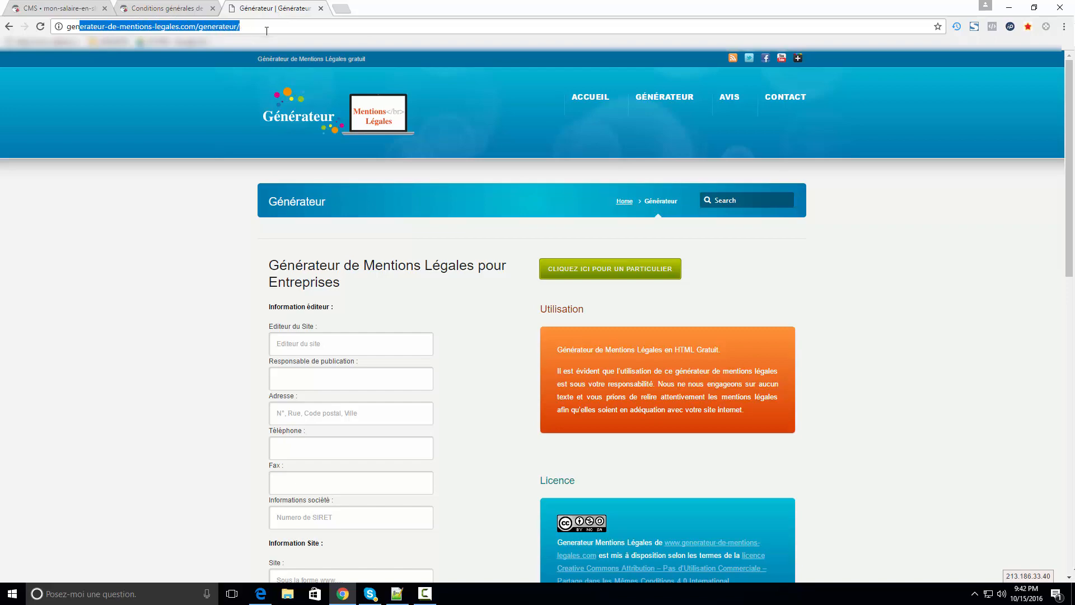
click(267, 28)
scroll(212, 289, down, 3)
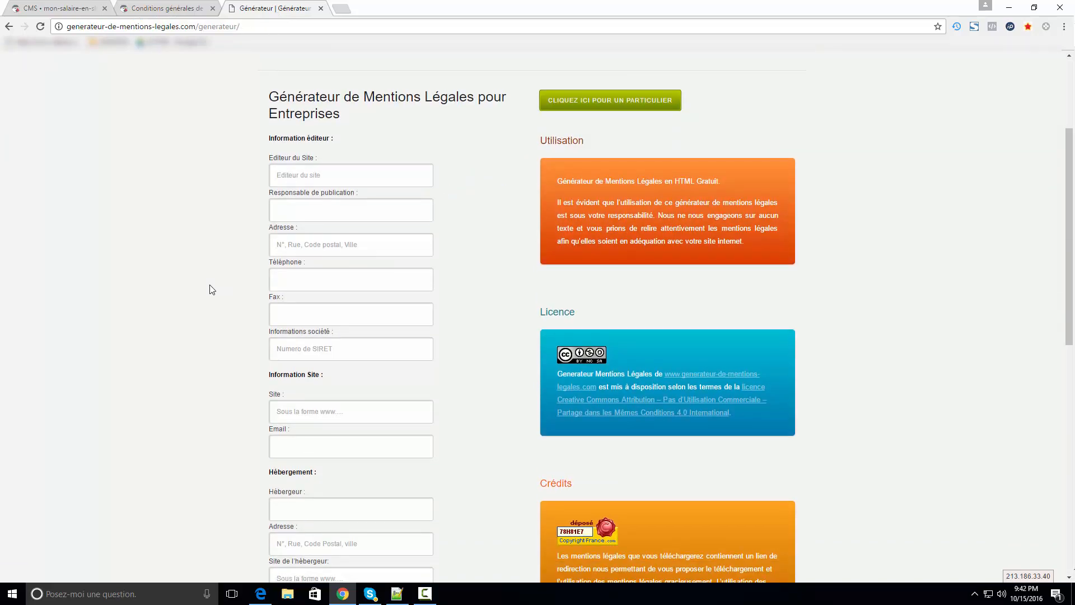
scroll(212, 289, down, 4)
scroll(212, 289, down, 3)
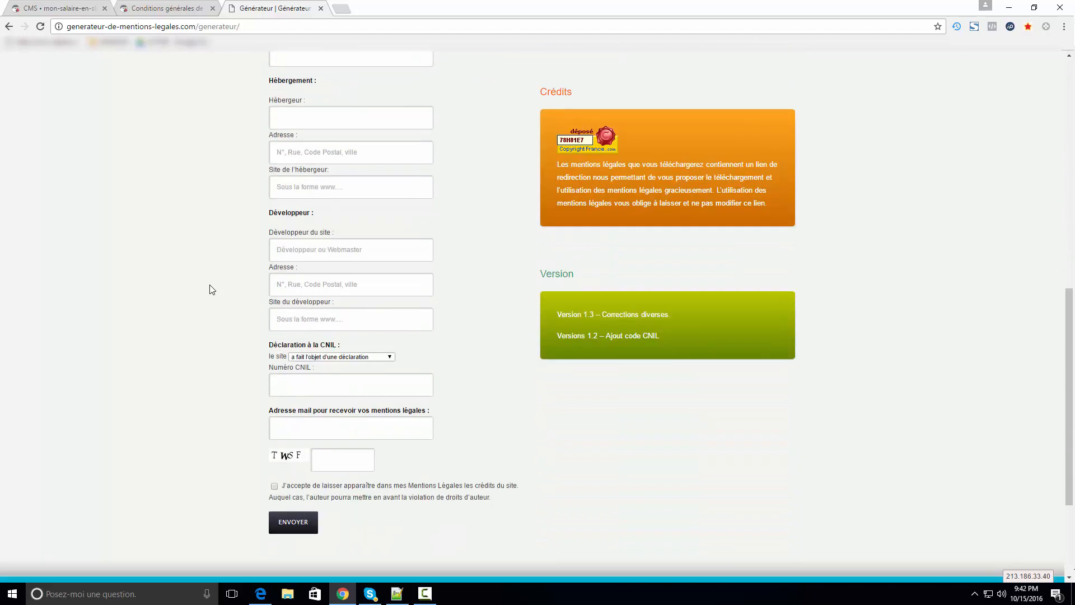
scroll(210, 289, up, 8)
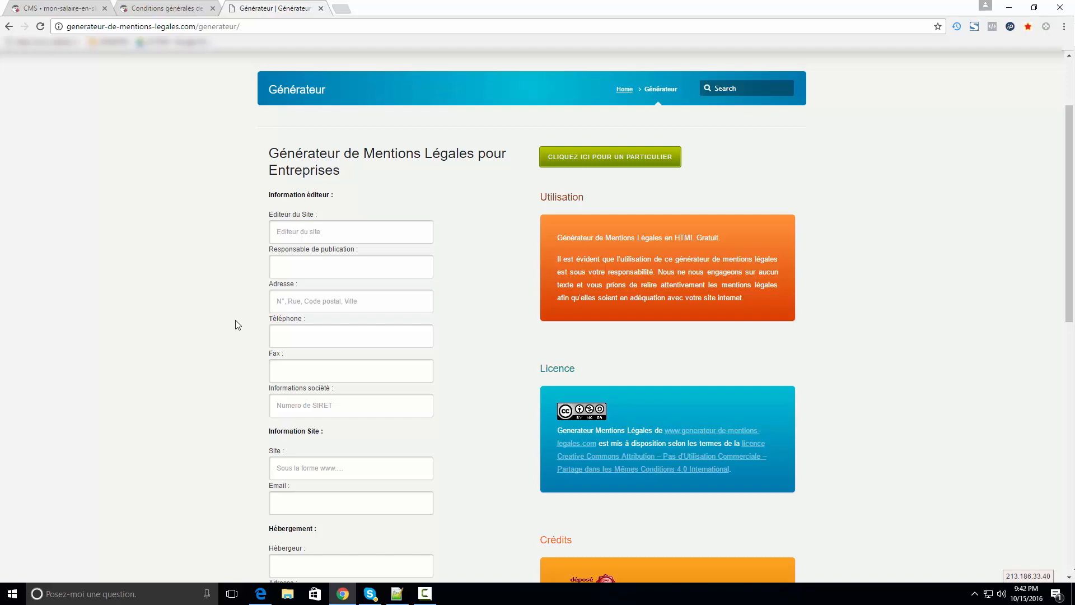
scroll(230, 314, down, 4)
scroll(235, 324, down, 6)
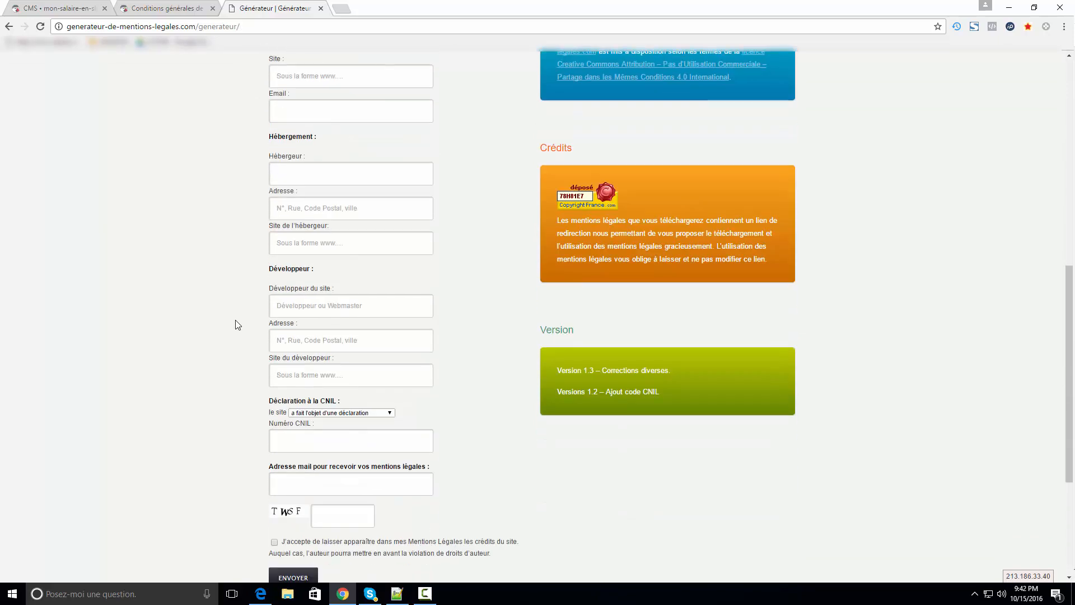
scroll(235, 324, up, 4)
scroll(235, 324, up, 6)
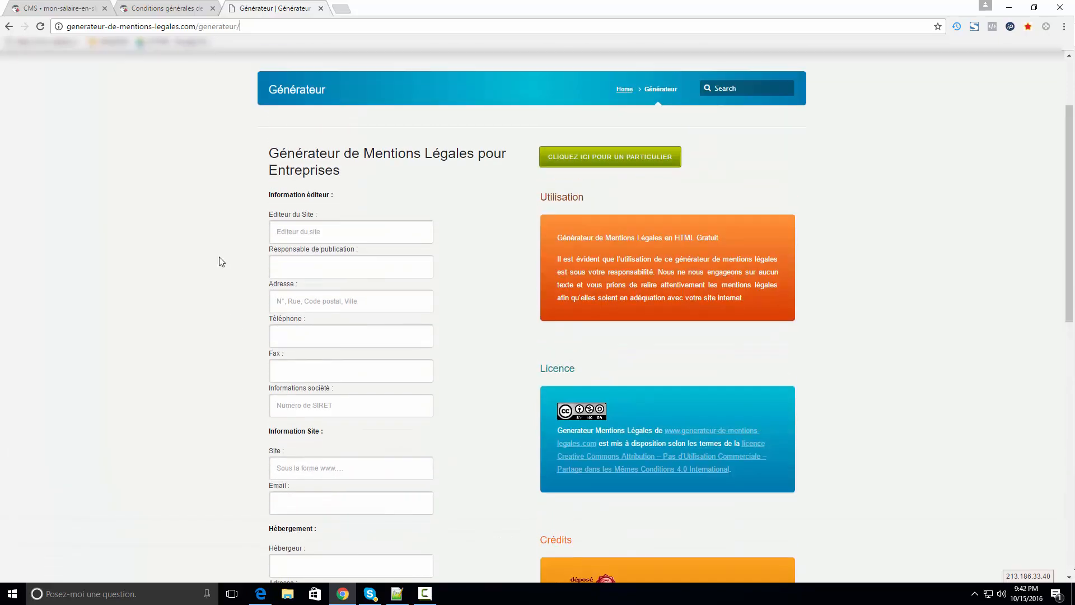
scroll(249, 355, down, 8)
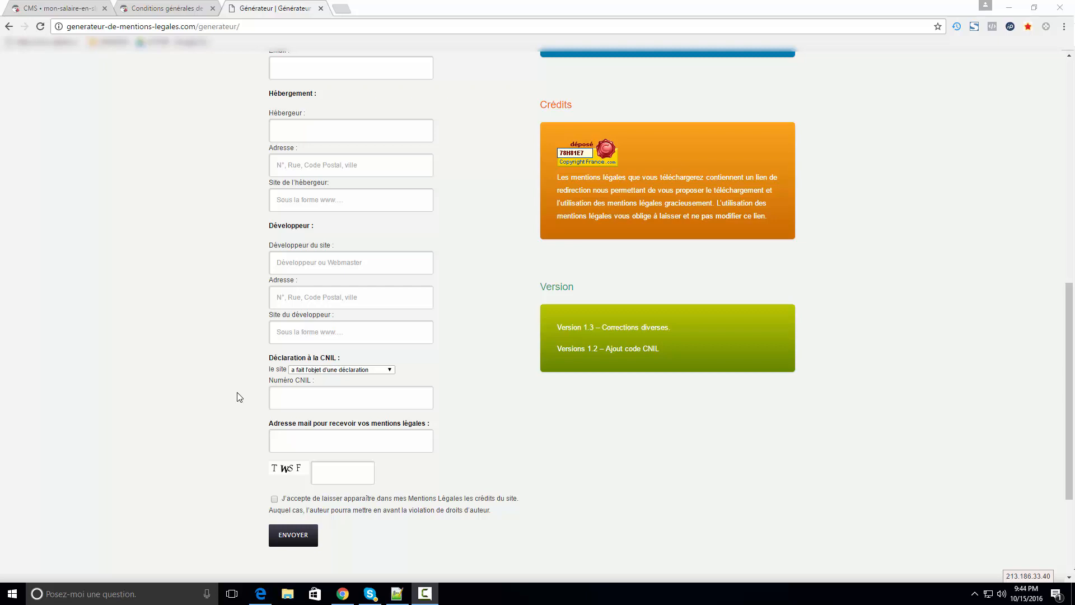
Step: Return to the PrestaShop CMS list, open the About us page for editing and erase all of its page content
key(ctrl+Tab)
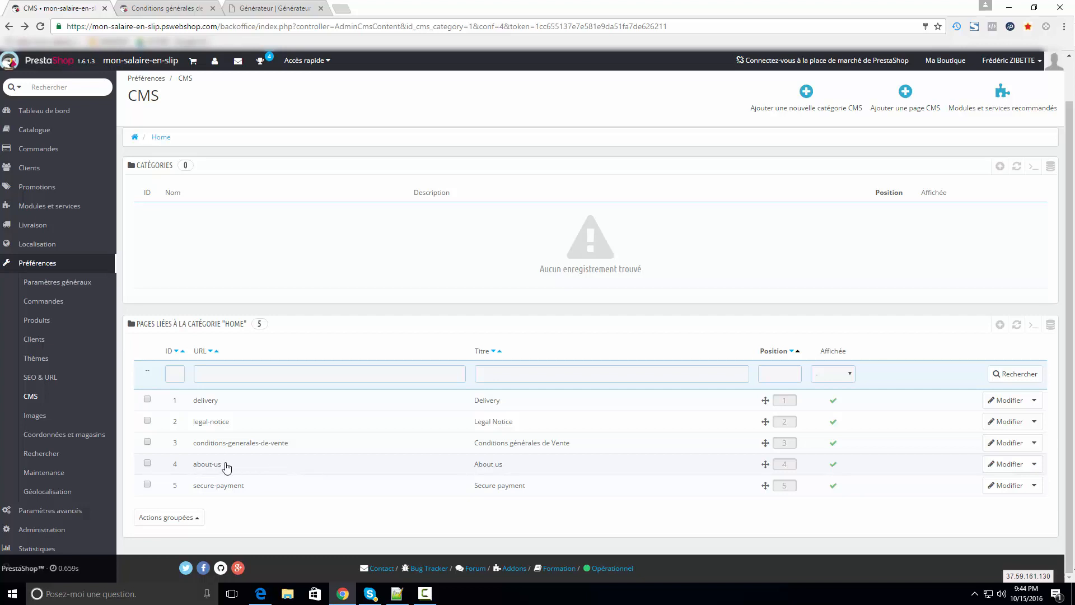
click(1018, 470)
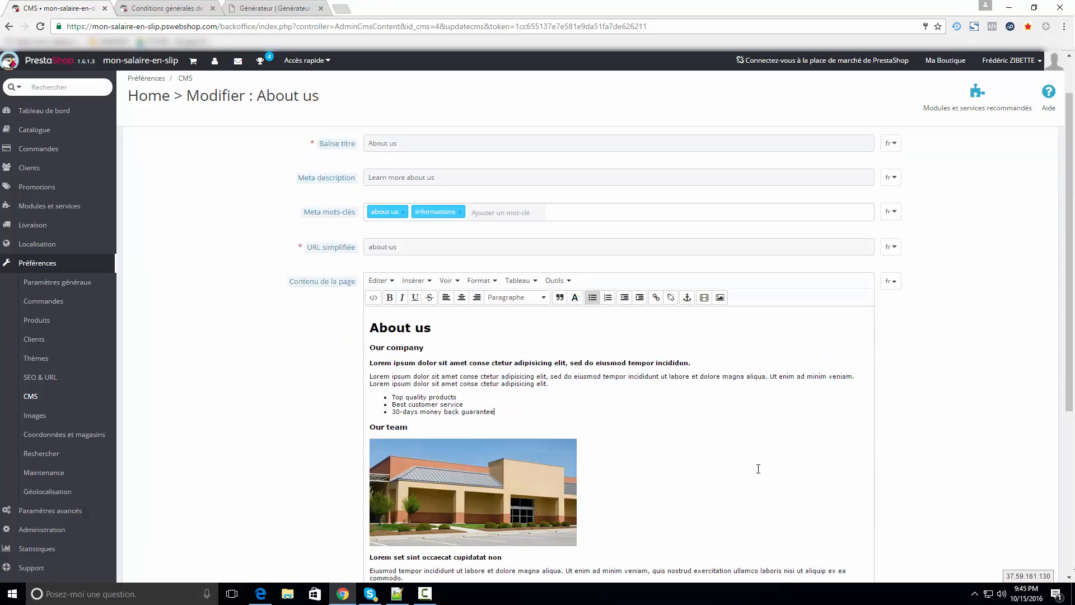
key(ctrl+a)
key(Delete)
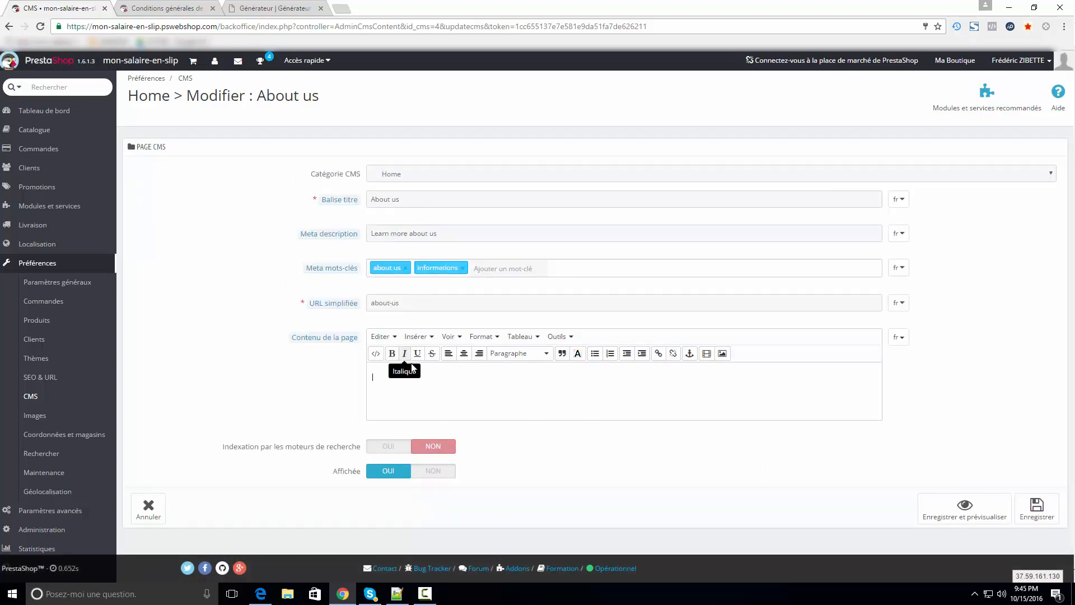
Step: Remove both meta keywords, clear the meta description and set the page's title tag to "Mentions légales"
click(406, 269)
click(419, 268)
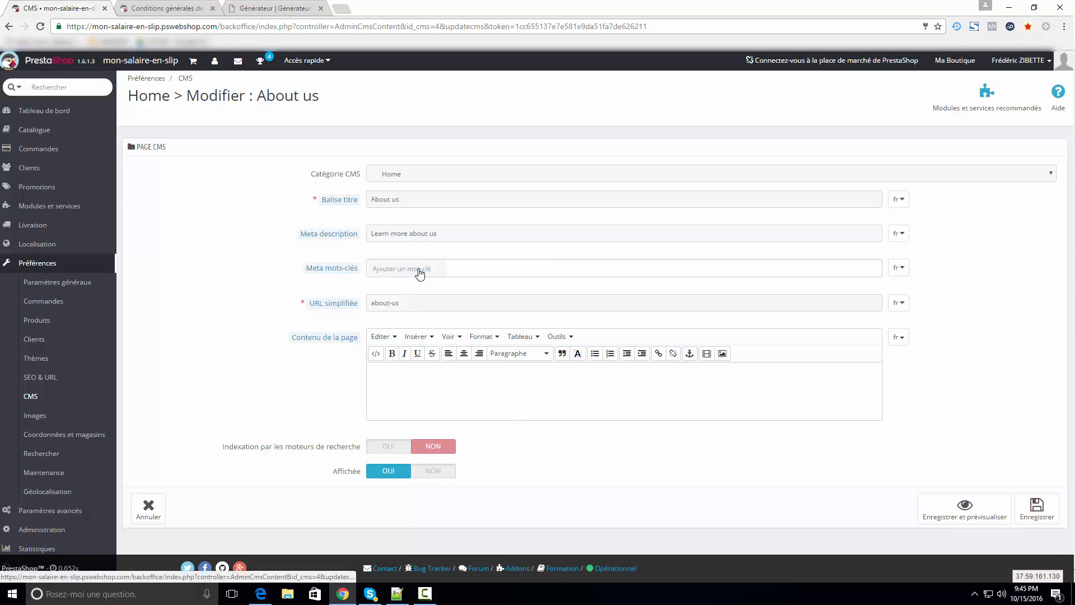
triple_click(419, 236)
key(Delete)
triple_click(416, 203)
text(M)
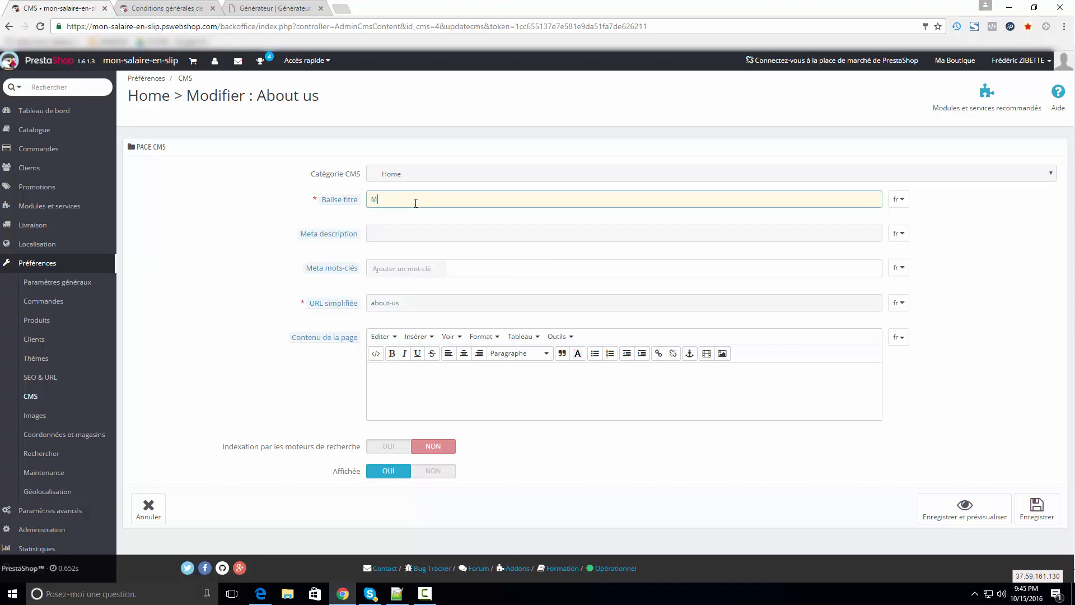
text(entions légales)
drag(248, 446, 354, 448)
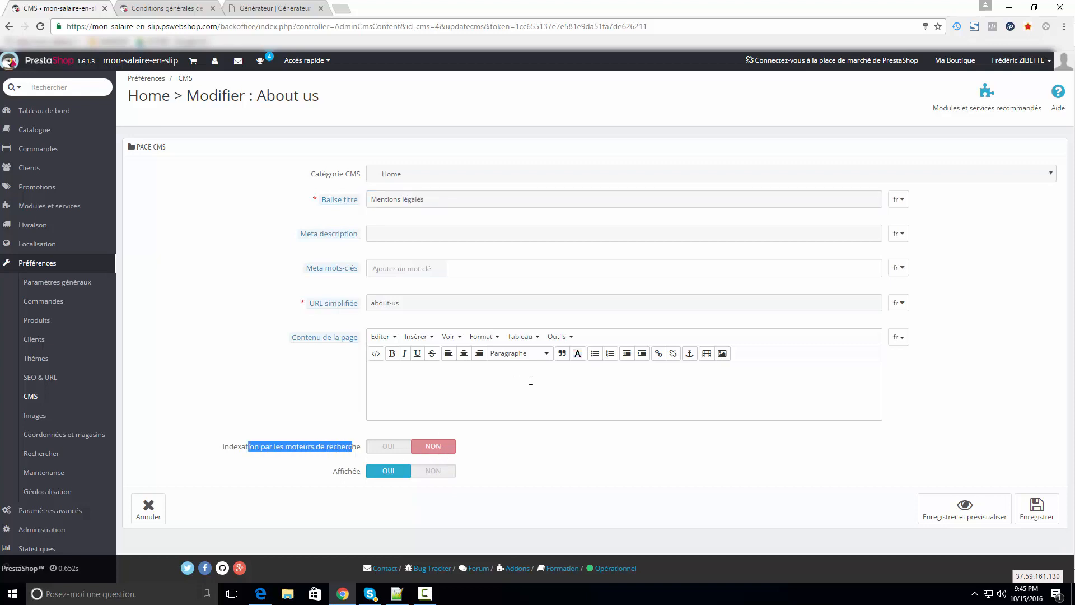
Step: Switch to Notepad++ and copy the entire legal notice HTML from the "new 3" file
click(284, 9)
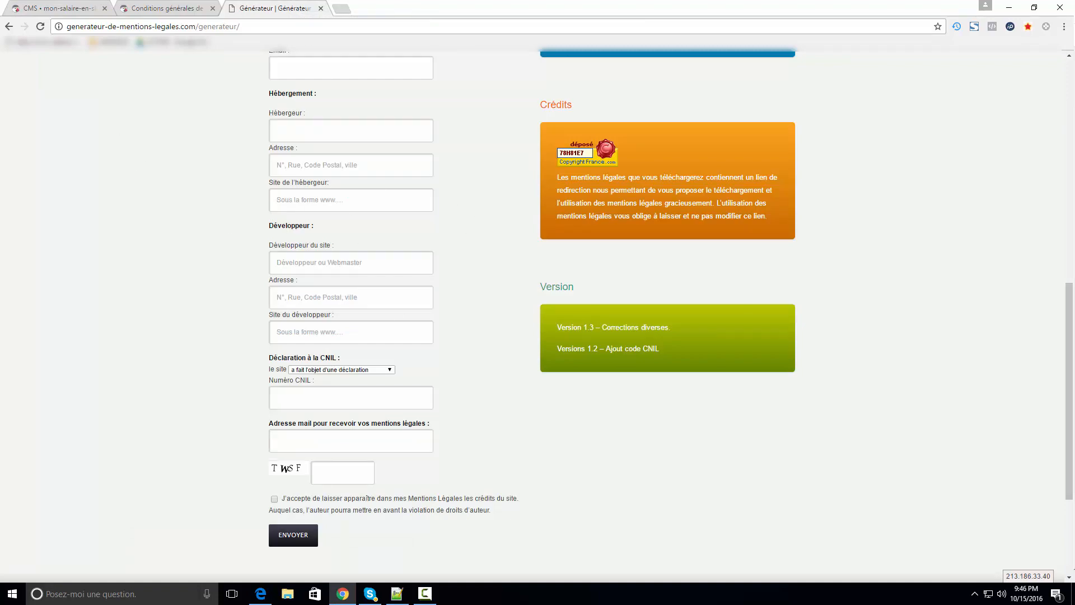
drag(1074, 17, 509, 39)
double_click(509, 40)
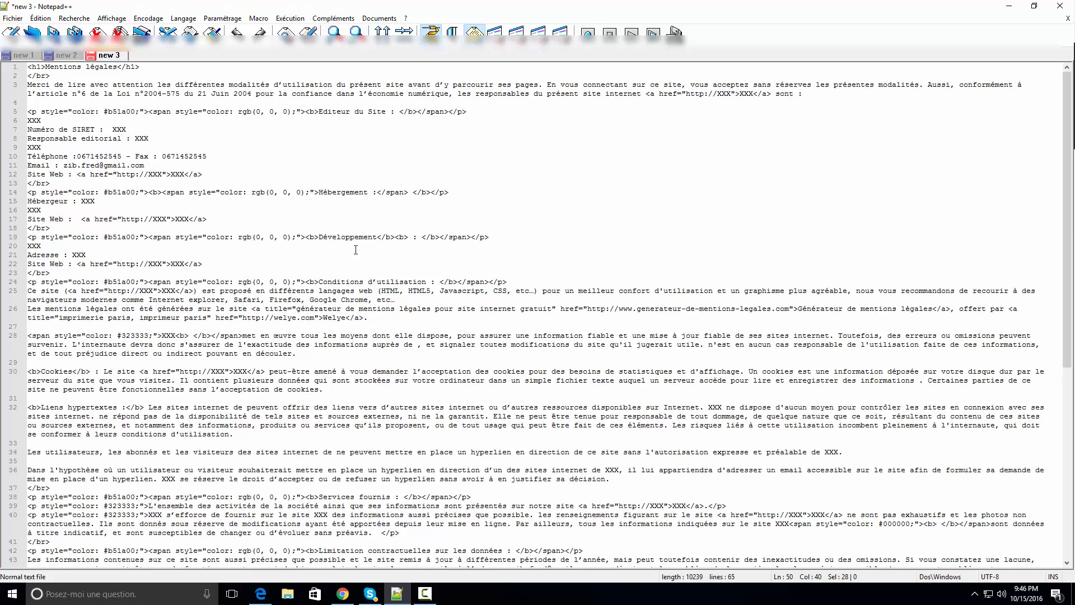
key(ctrl+a)
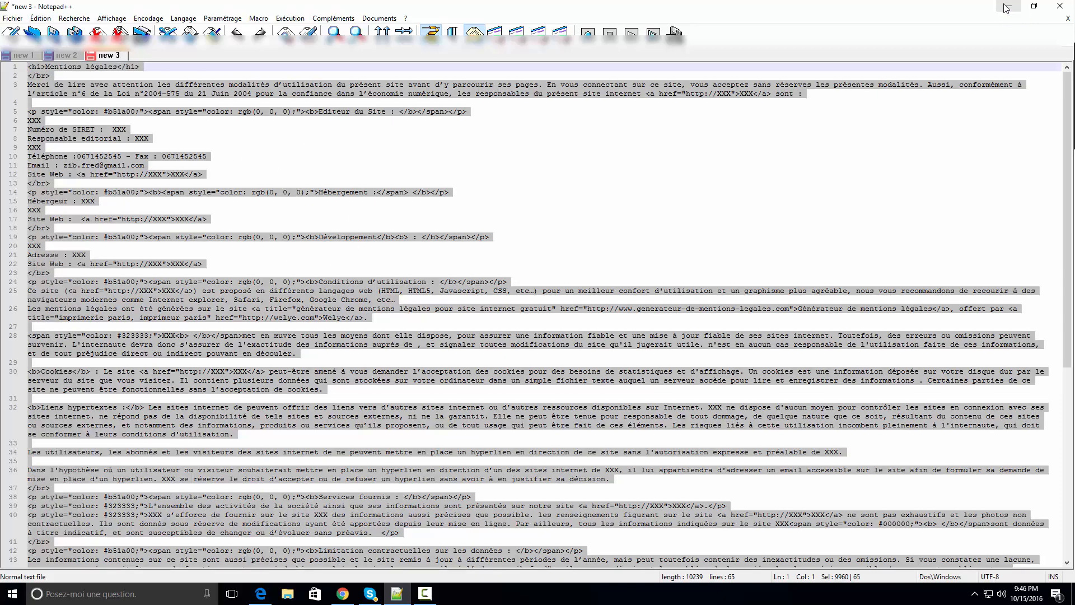
click(1006, 7)
Step: Return to the About us page editor in PrestaShop and paste the copied HTML into the page content's source code
click(168, 9)
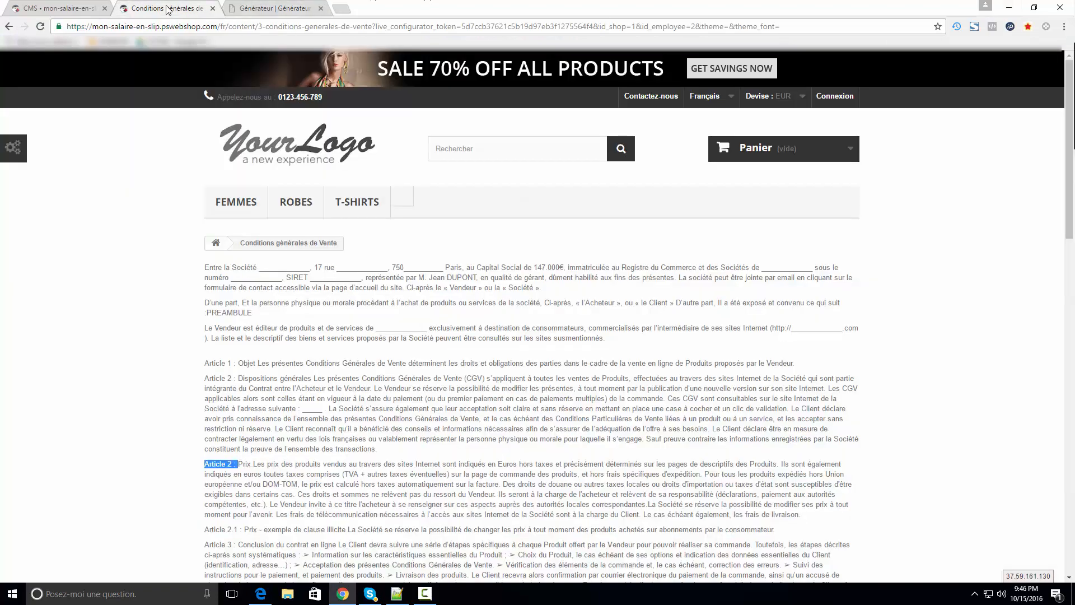
click(57, 8)
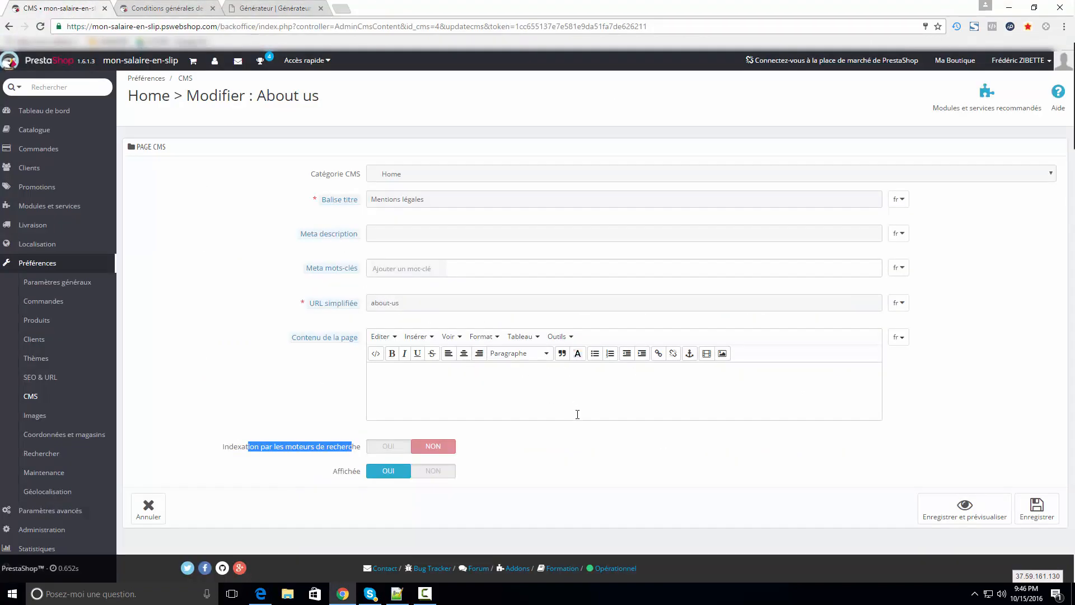
click(568, 337)
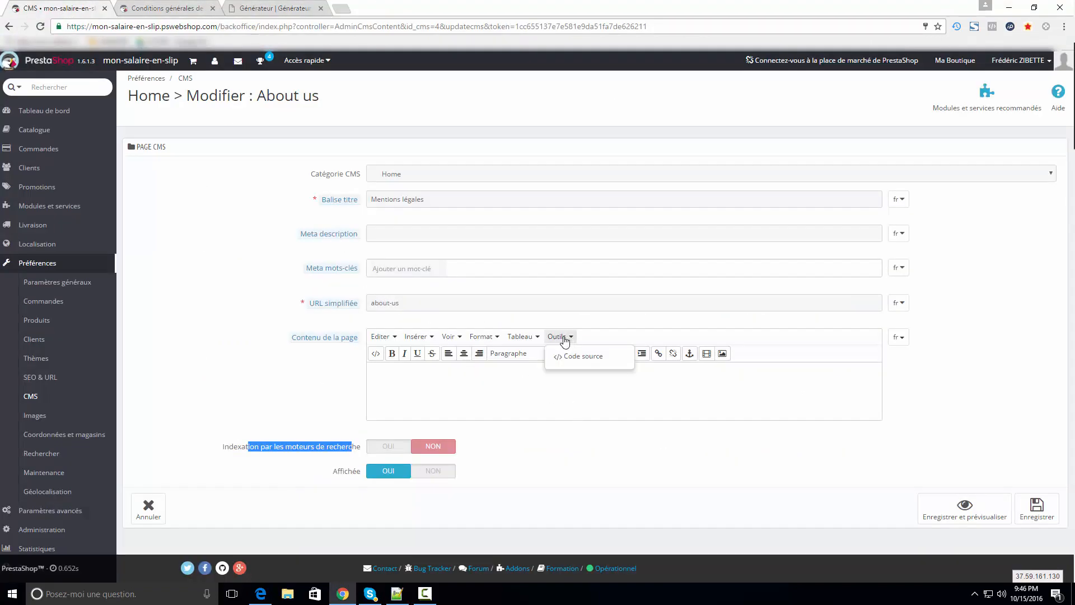
click(568, 362)
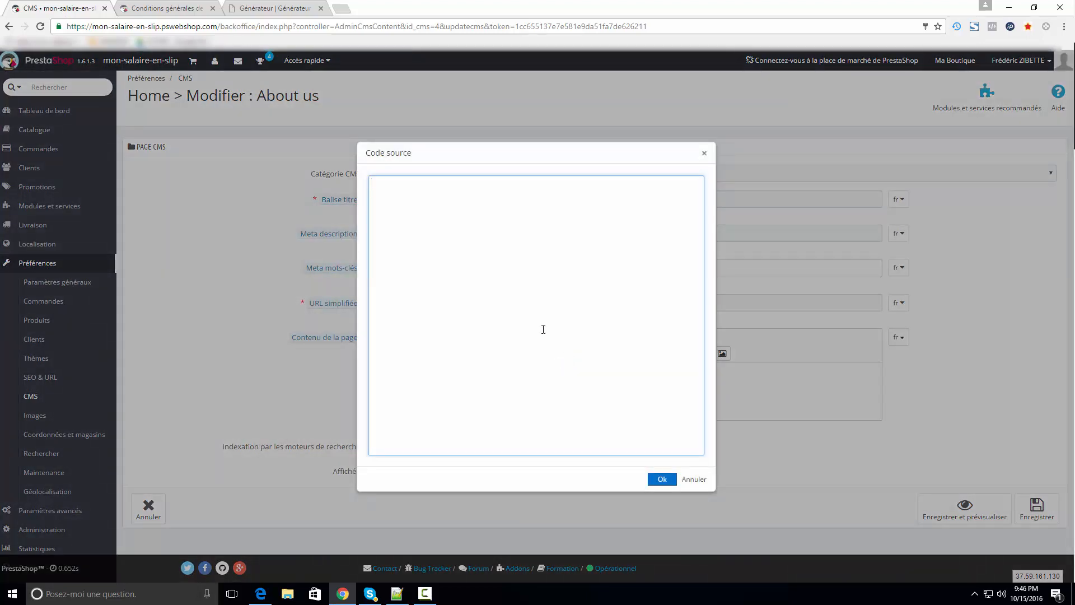
key(ctrl+v)
click(661, 480)
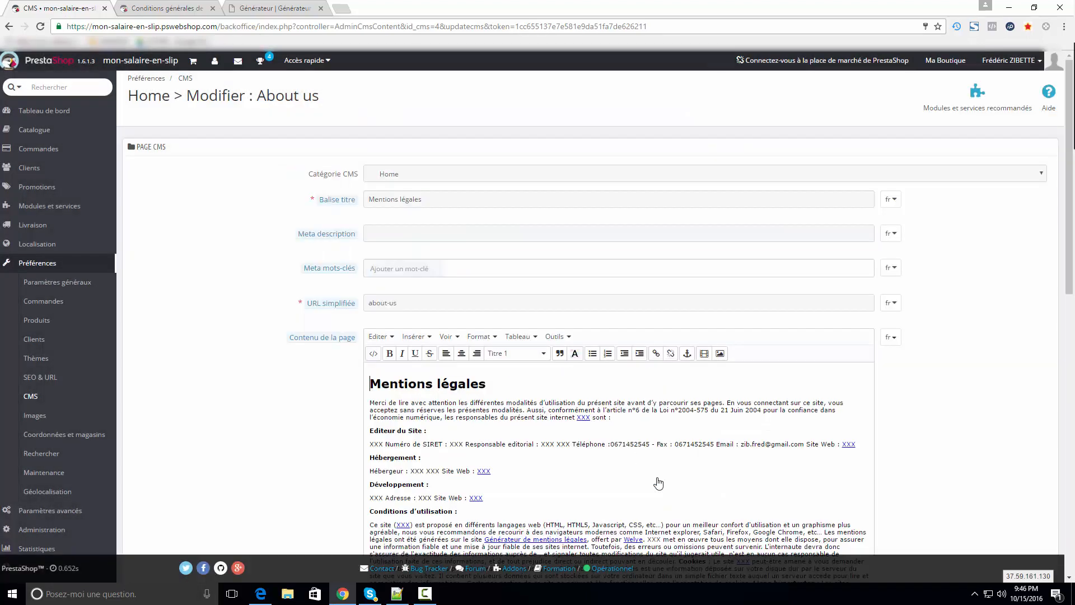
Step: Delete the "Mentions légales" heading and its empty line from the start of the page content
drag(370, 382, 486, 384)
scroll(485, 437, down, 3)
scroll(485, 436, down, 2)
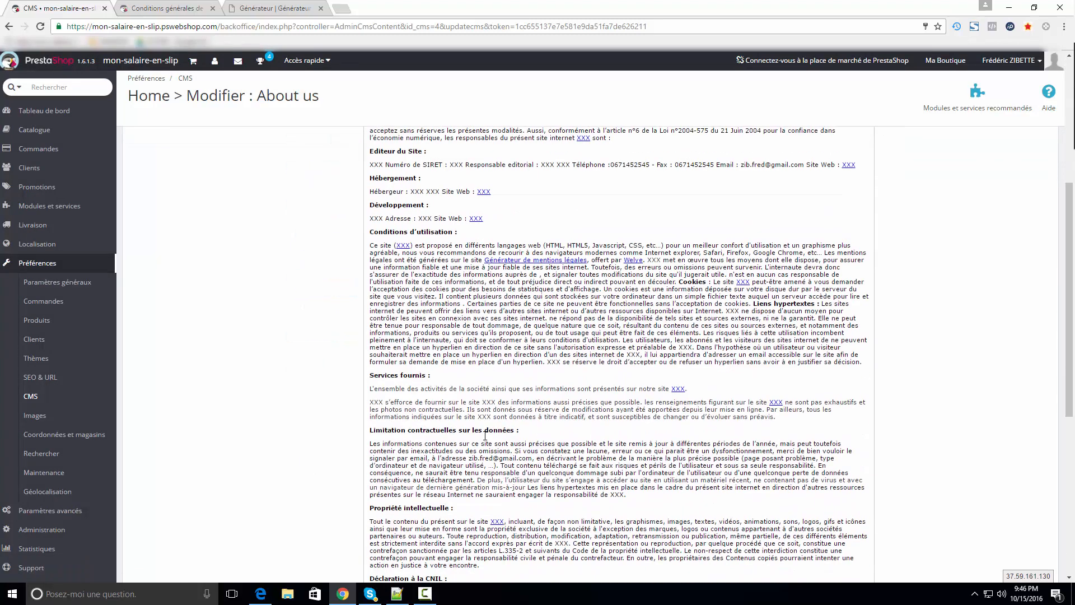
scroll(714, 254, up, 5)
key(BackSpace)
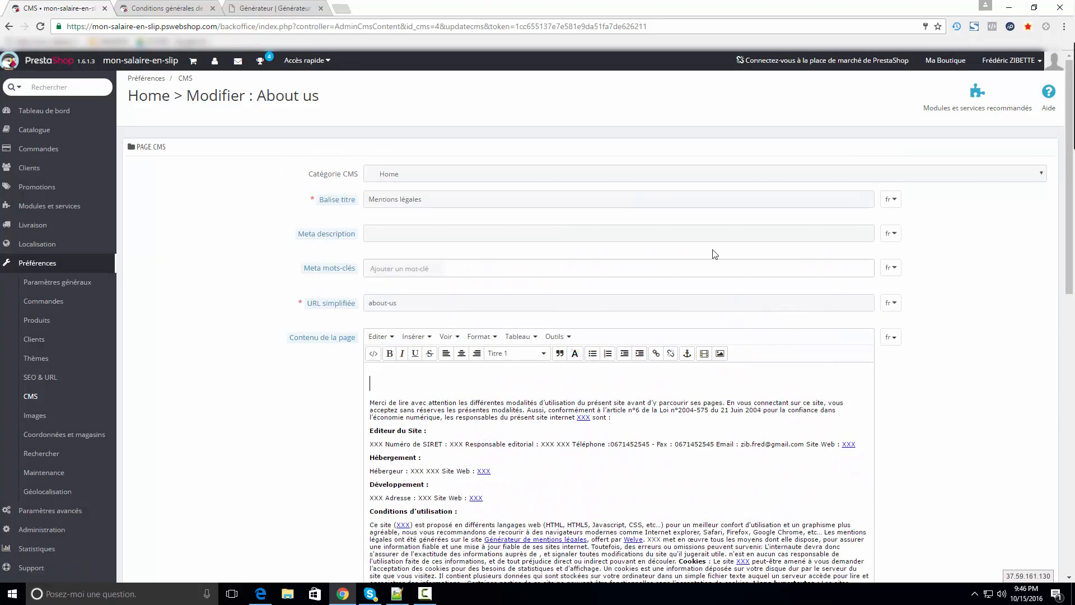
key(Delete)
click(447, 199)
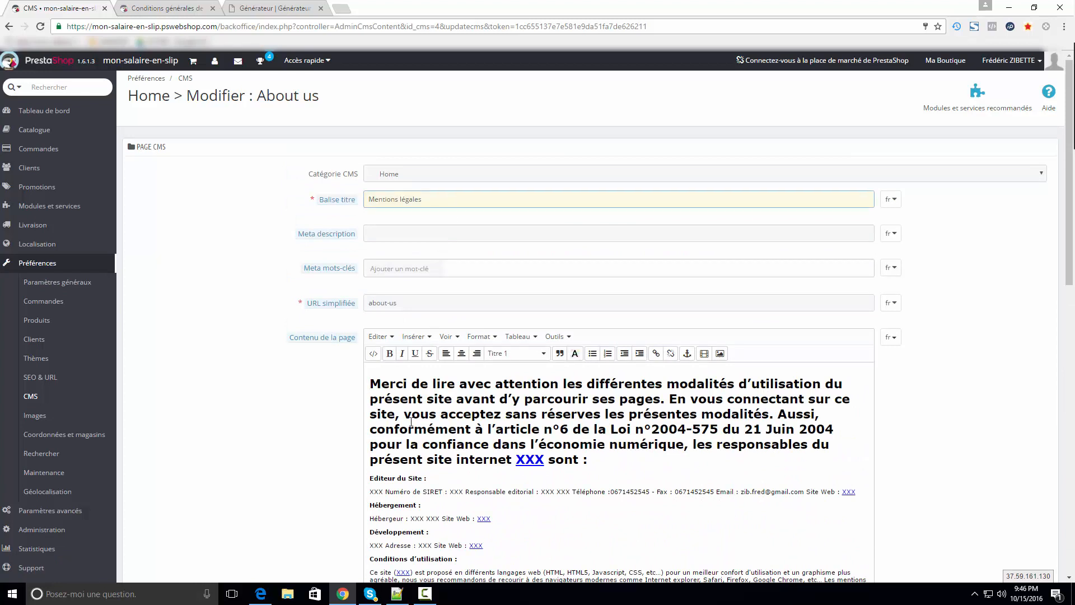
Step: Change the introductory text starting with "Merci de lire" to the Paragraphe format
click(393, 386)
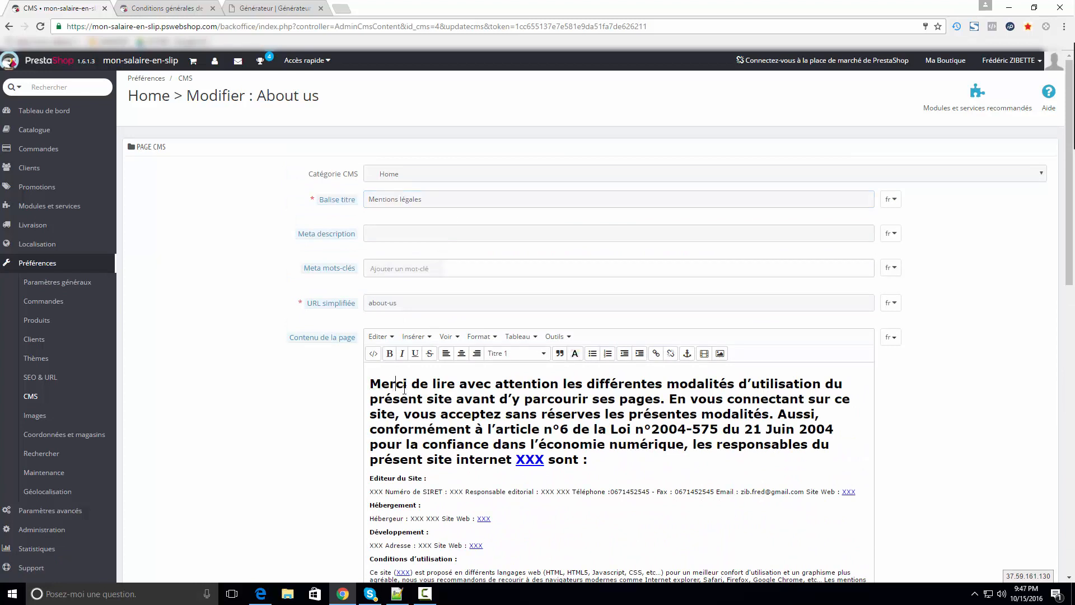
click(532, 353)
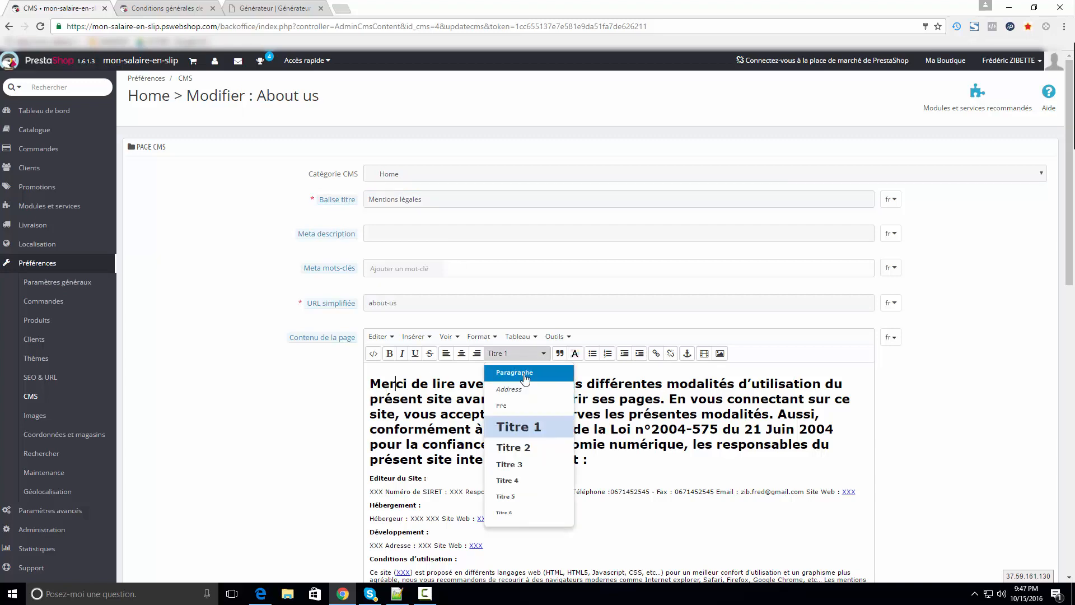
click(521, 374)
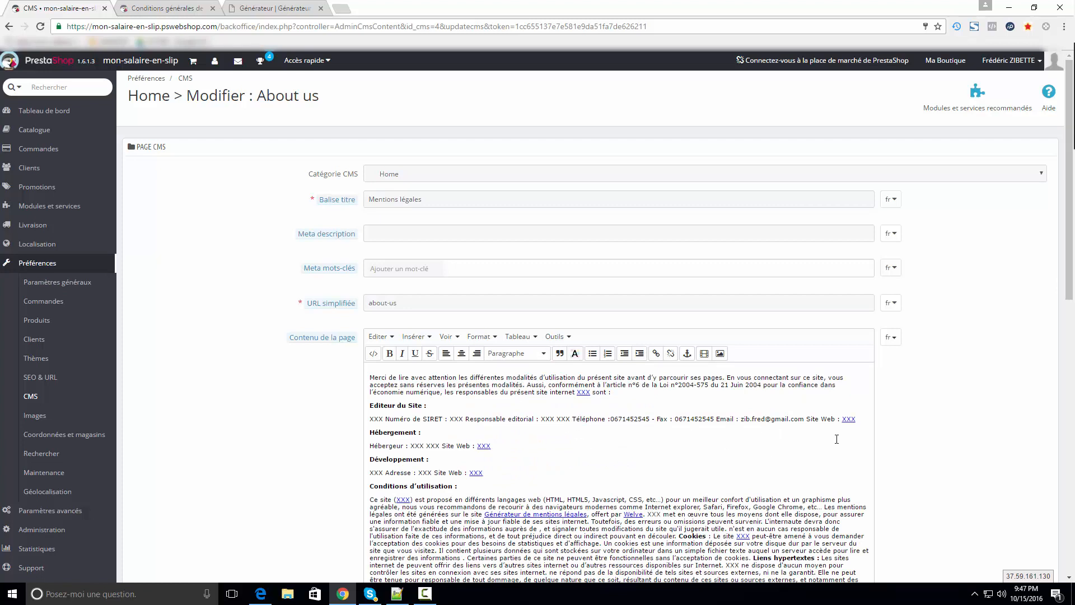
Step: Set the page's simplified URL to "mentions-legales" and save the CMS page
scroll(835, 448, down, 7)
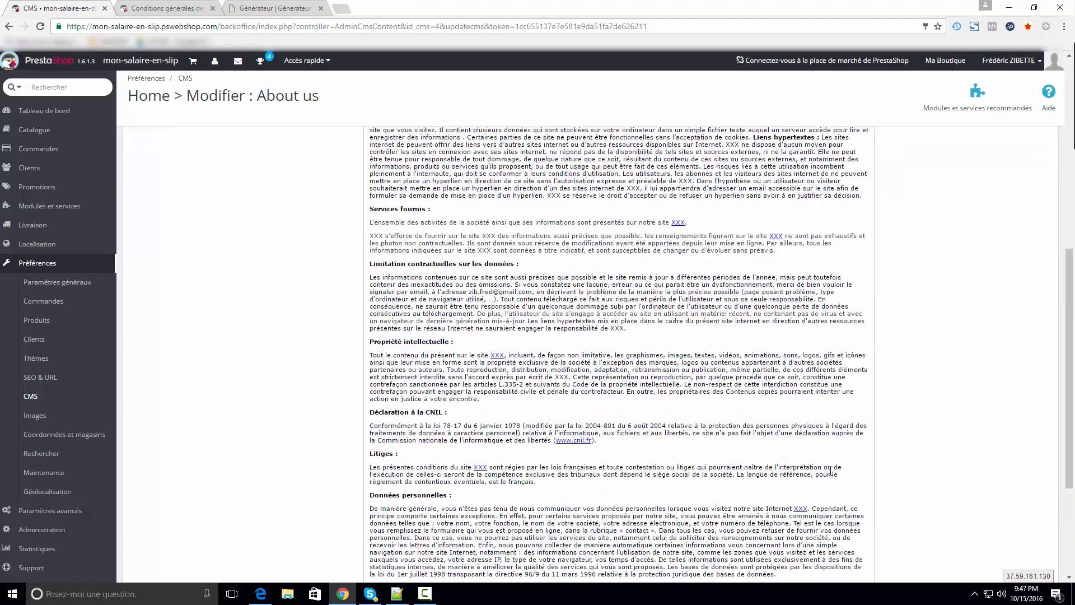
scroll(831, 470, up, 7)
triple_click(403, 306)
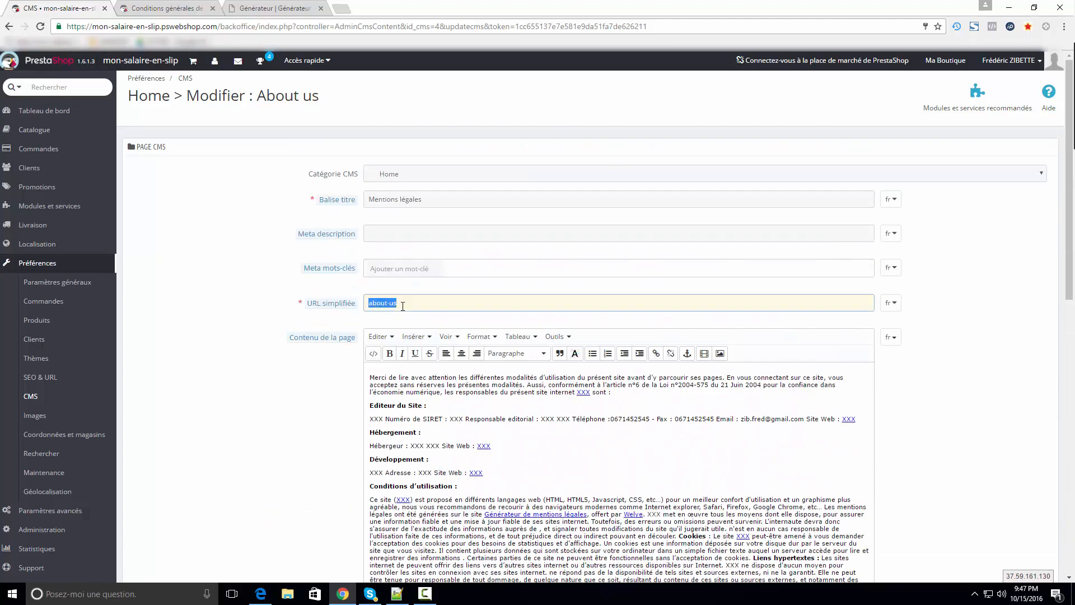
text(mentions-legales)
scroll(975, 329, down, 8)
click(1025, 528)
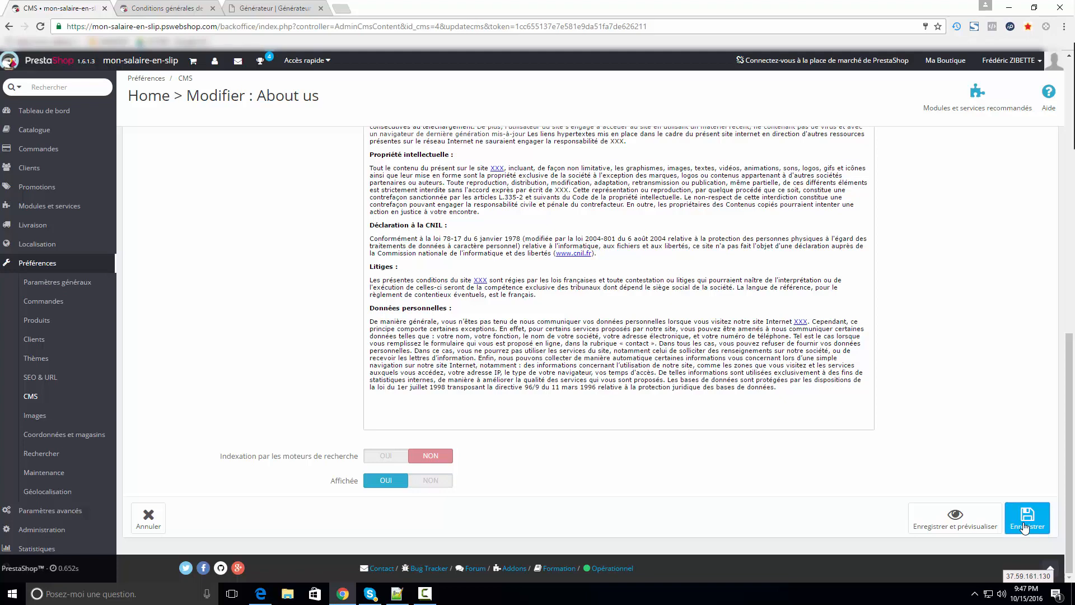
Step: Open the shop front in a new tab and view the Mentions légales page from the footer
right_click(947, 62)
click(946, 72)
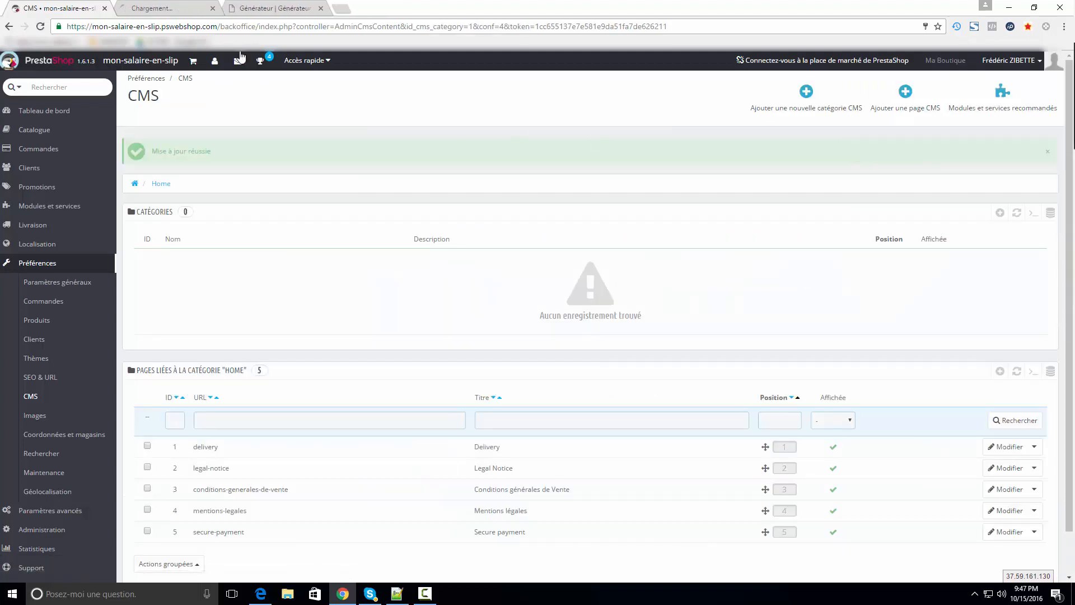
key(ctrl+Tab)
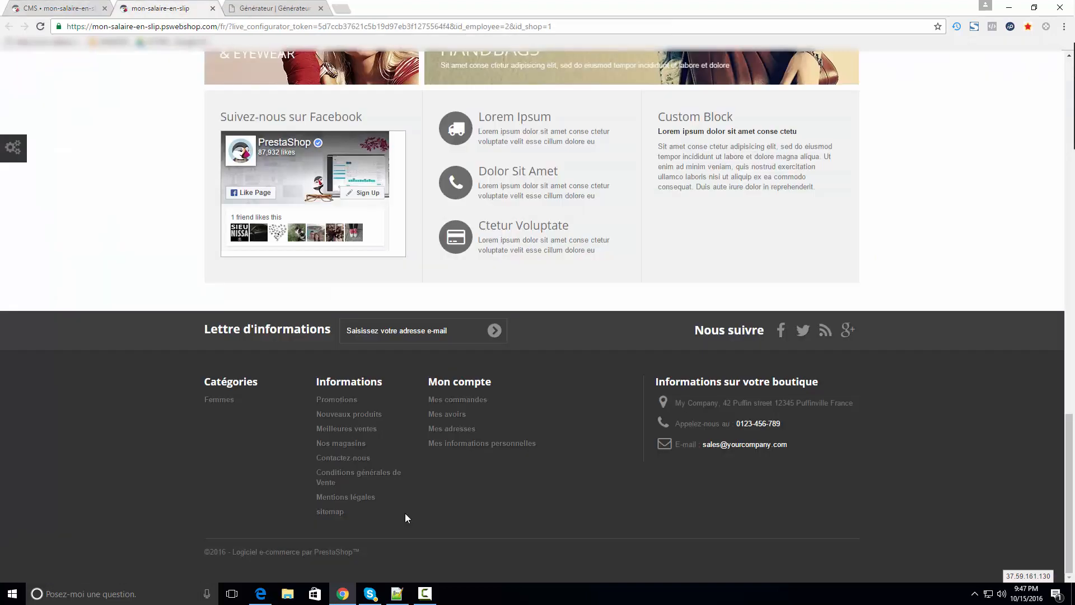
click(362, 500)
Step: Examine the published Mentions légales text, its sections and XXX placeholders, down to the footer links
scroll(397, 410, down, 15)
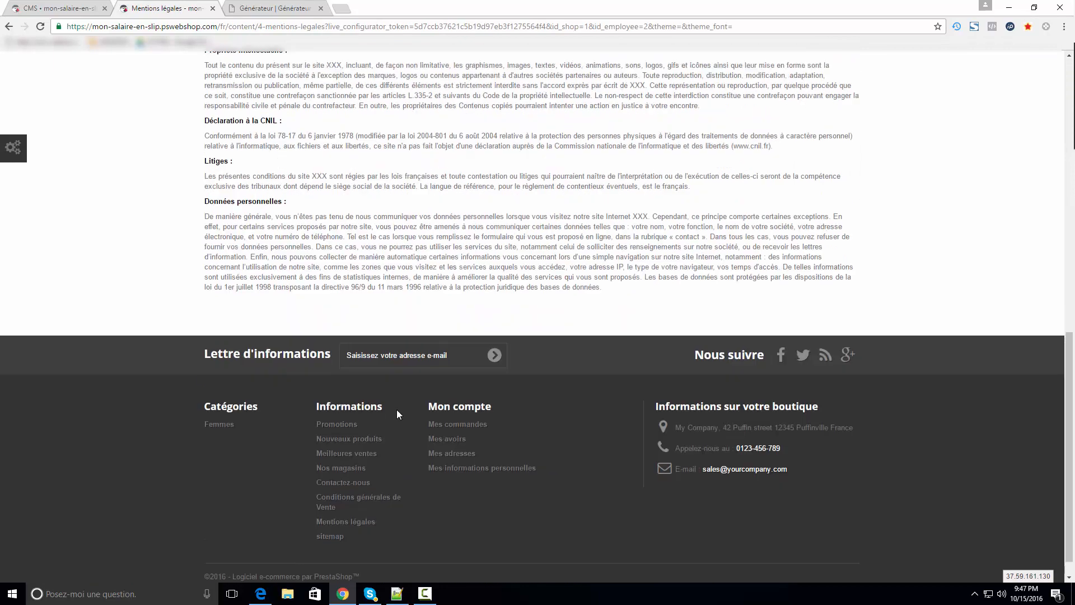
scroll(397, 409, up, 15)
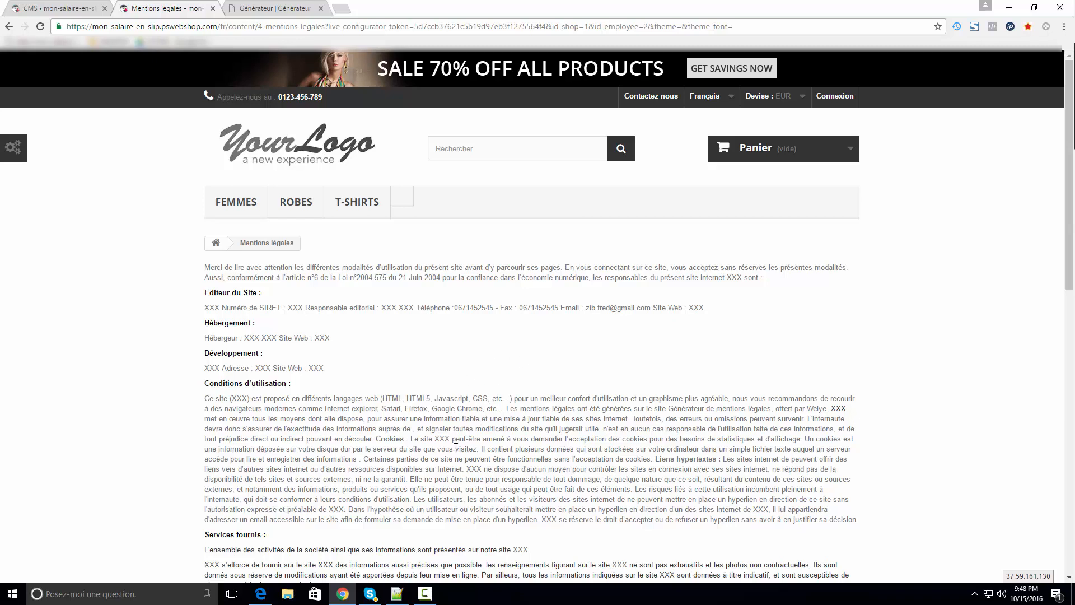
scroll(456, 448, down, 10)
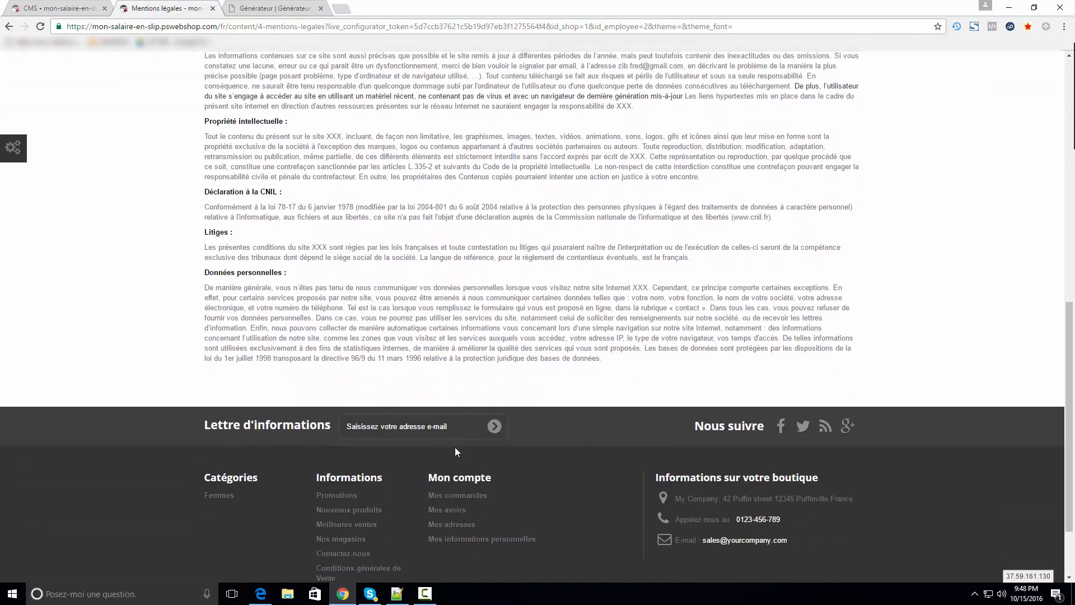
scroll(454, 447, up, 10)
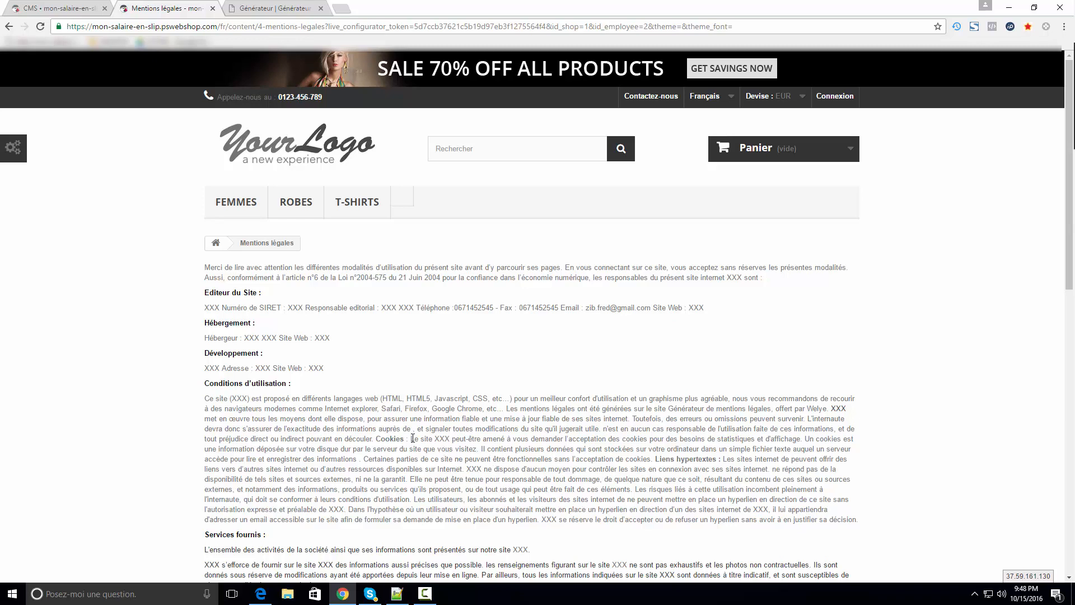
scroll(412, 439, down, 6)
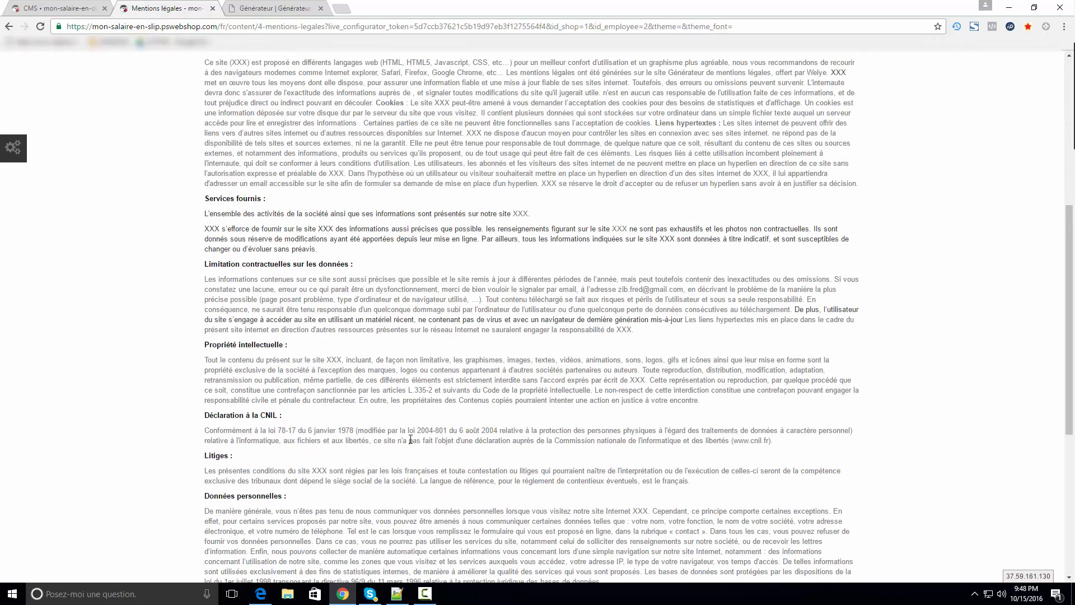
scroll(411, 439, up, 6)
scroll(442, 368, down, 2)
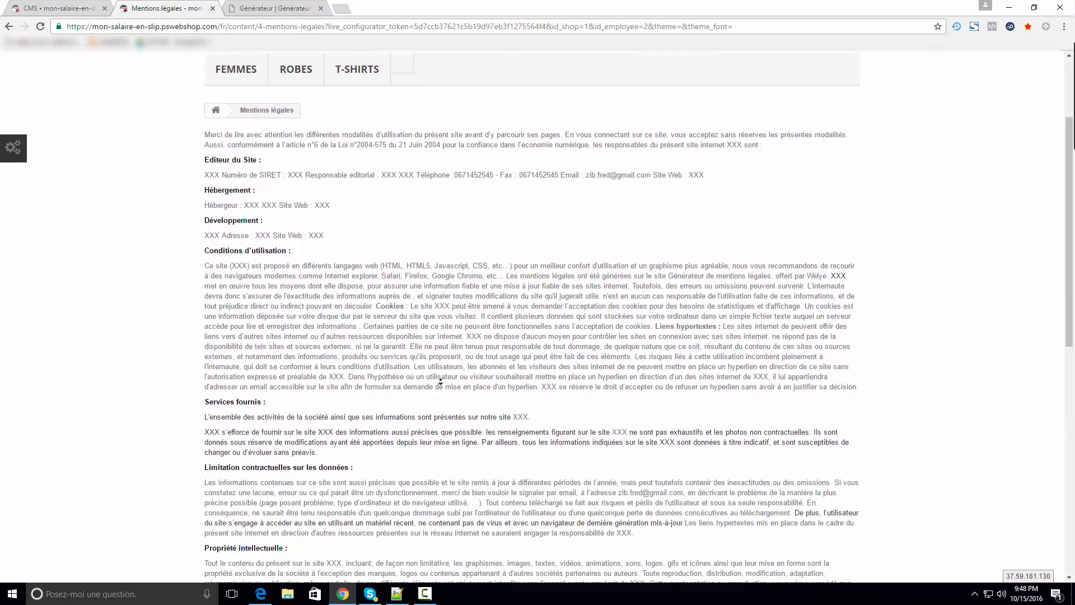
scroll(440, 382, down, 9)
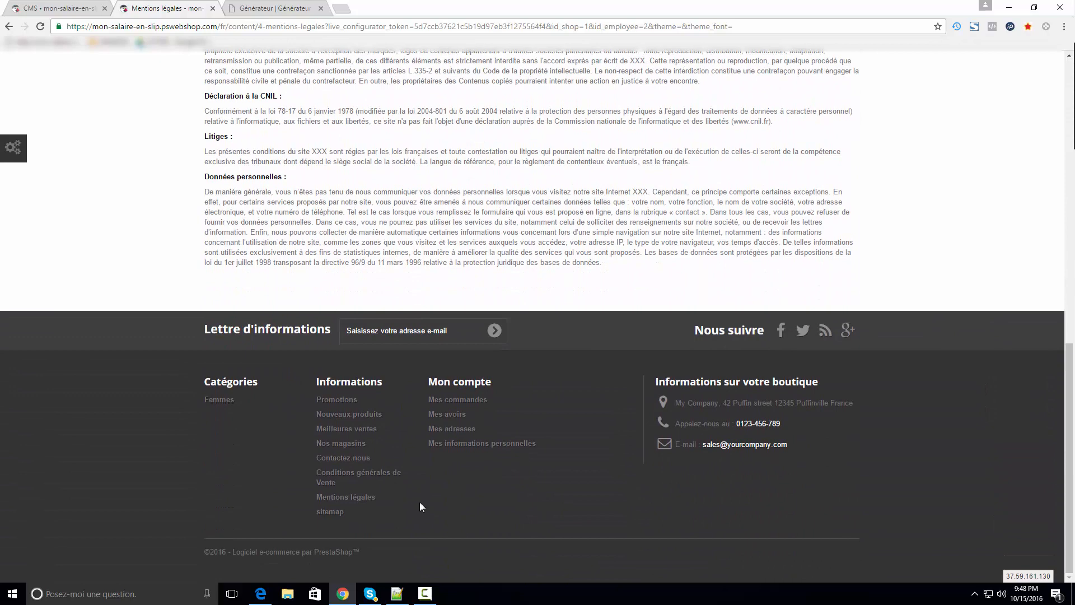
Step: View the Nos magasins page from the shop footer and return to the CMS list in the back office
click(344, 449)
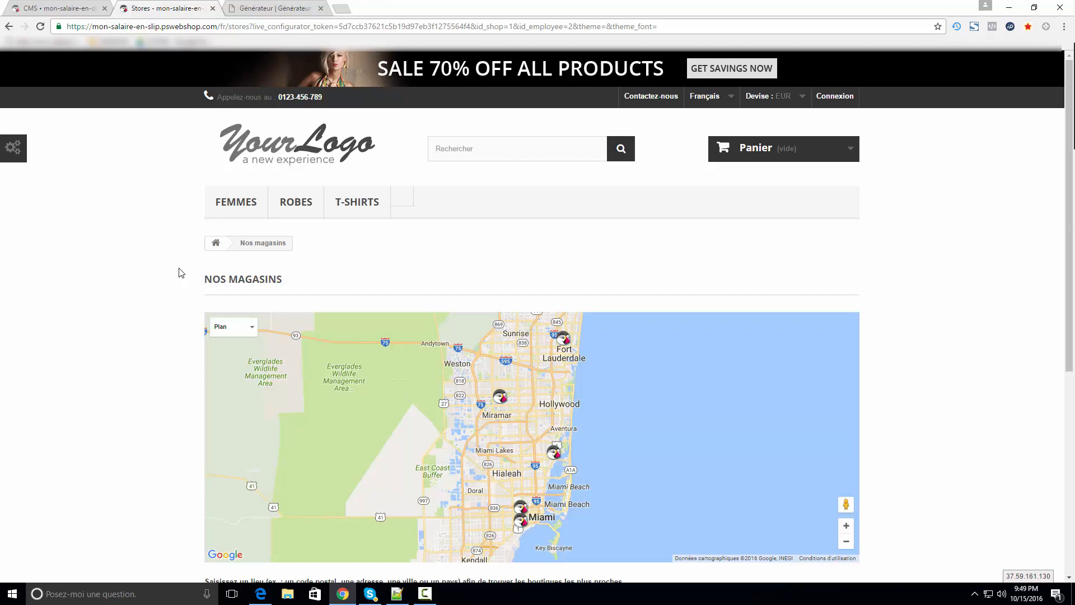
scroll(159, 425, down, 6)
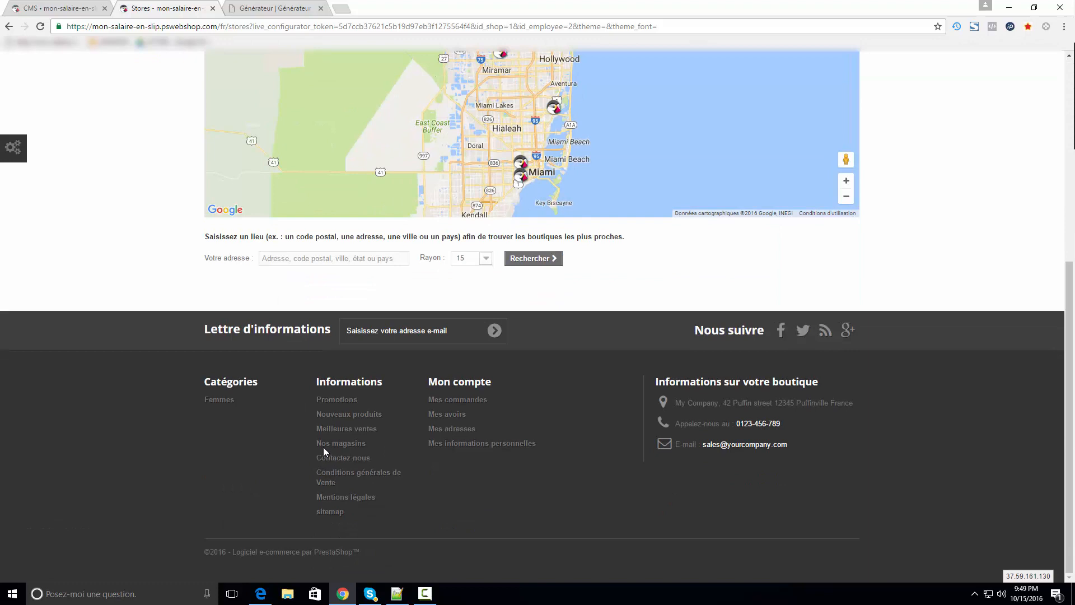
click(70, 10)
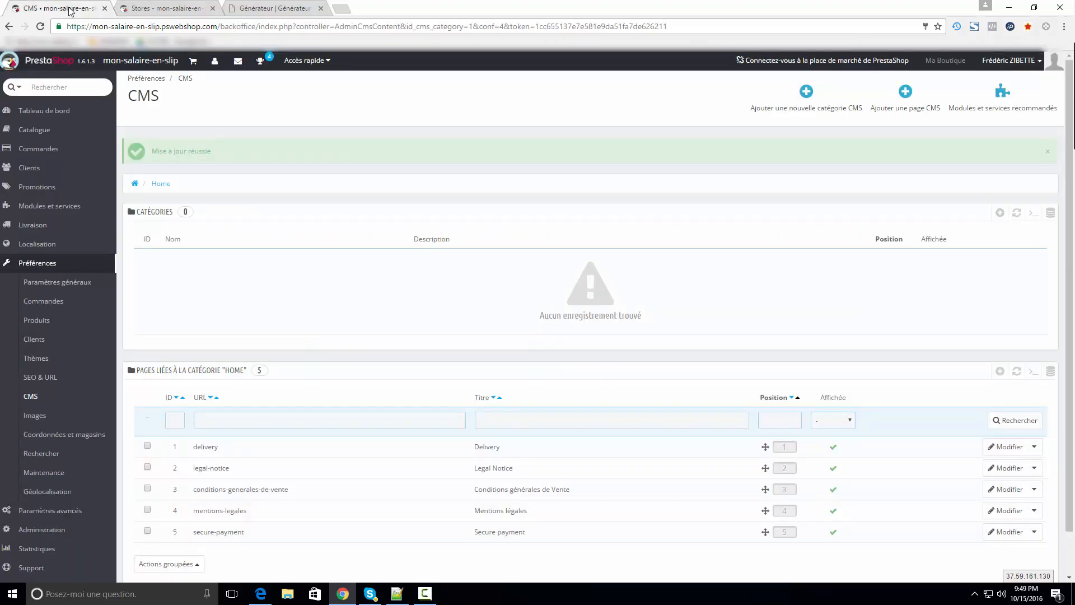
Step: In the contact details and stores settings, turn off the display of stores in the footer and save
click(71, 436)
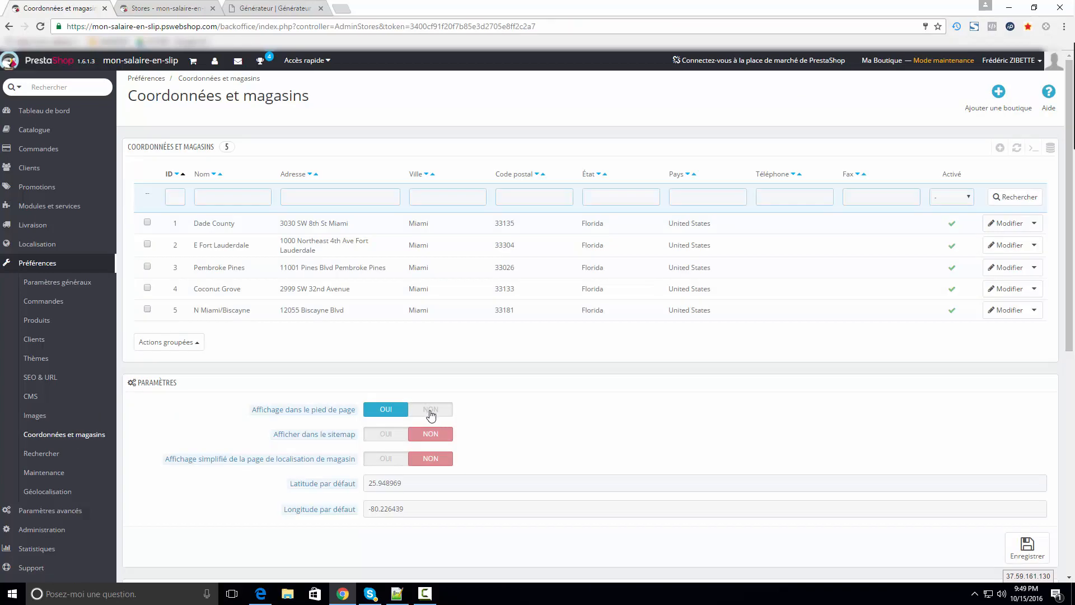
click(430, 415)
click(1029, 551)
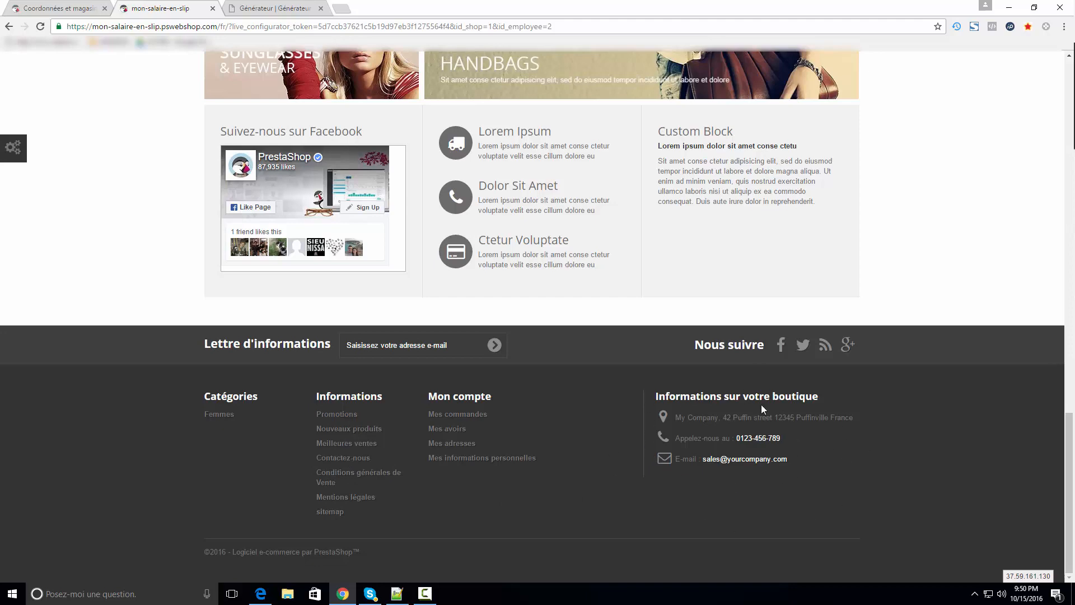
Step: Go to the theme configurator and open the configuration of the shop's contact information block
click(58, 9)
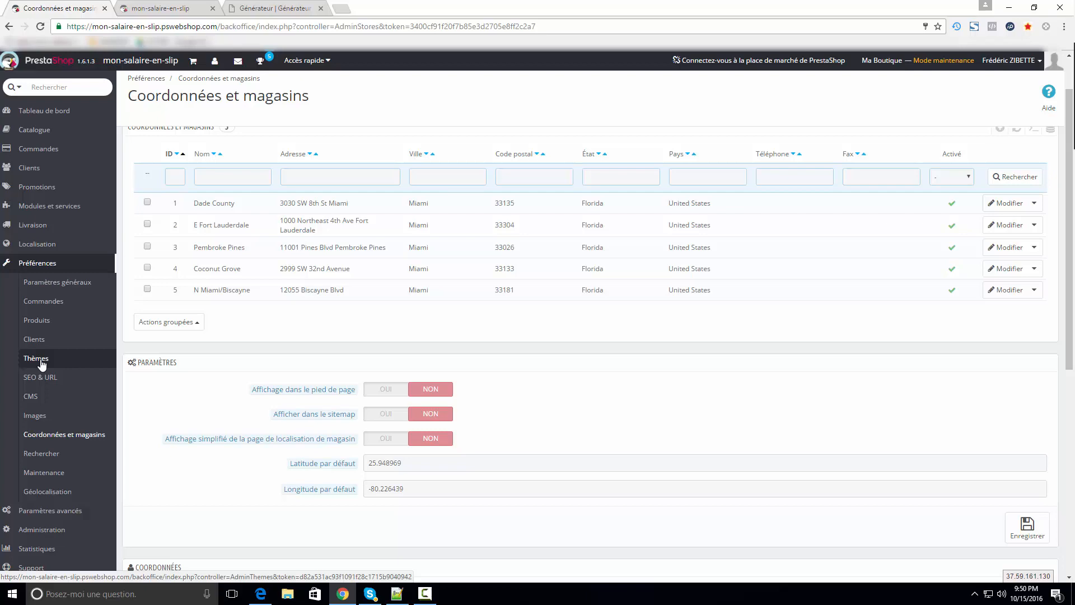
click(42, 364)
click(985, 297)
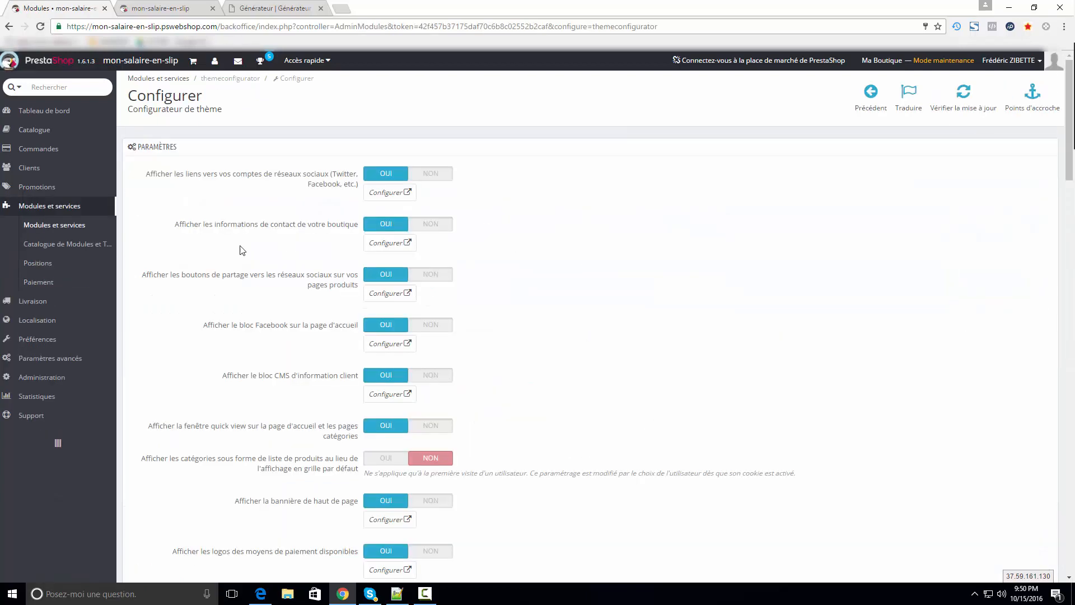
drag(176, 224, 359, 233)
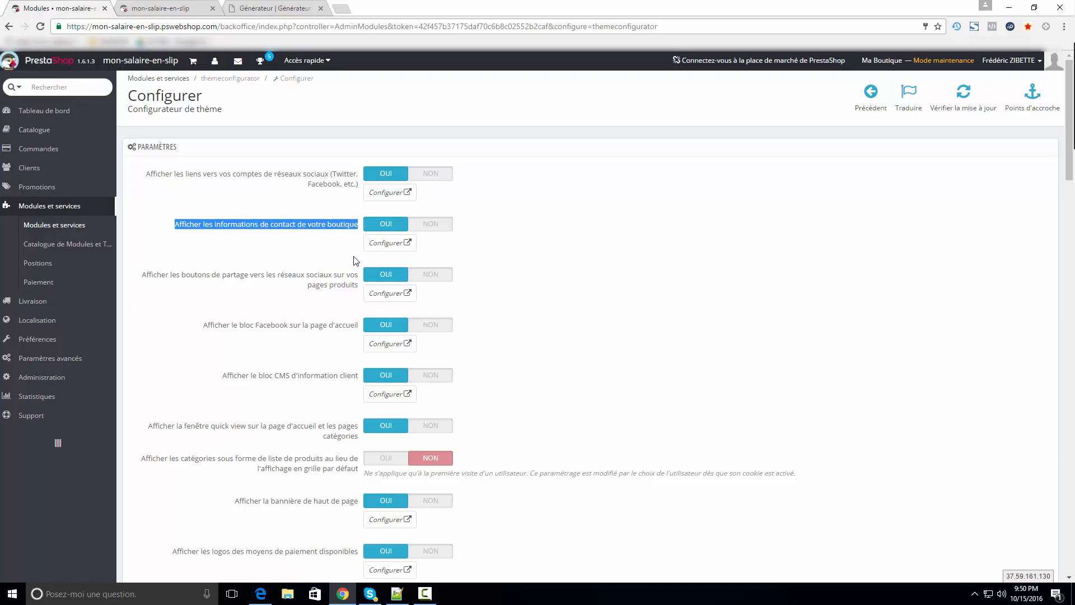
click(385, 250)
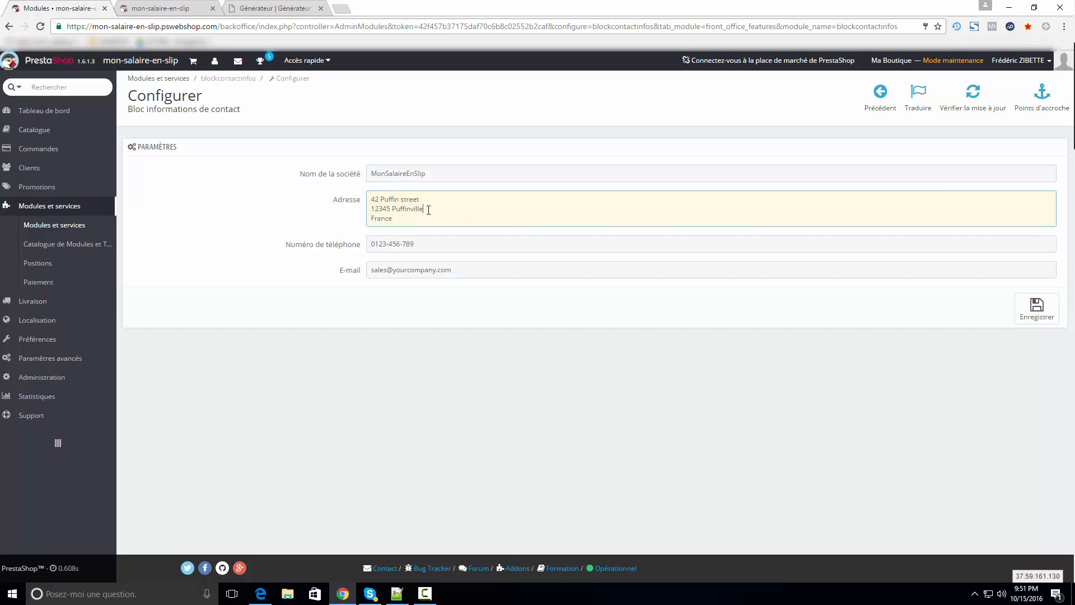
Step: Fill in the contact block with company name MonSalaireEnSlip, the address, phone number and contact e-mail, save, and reload the shop front
drag(428, 209, 258, 168)
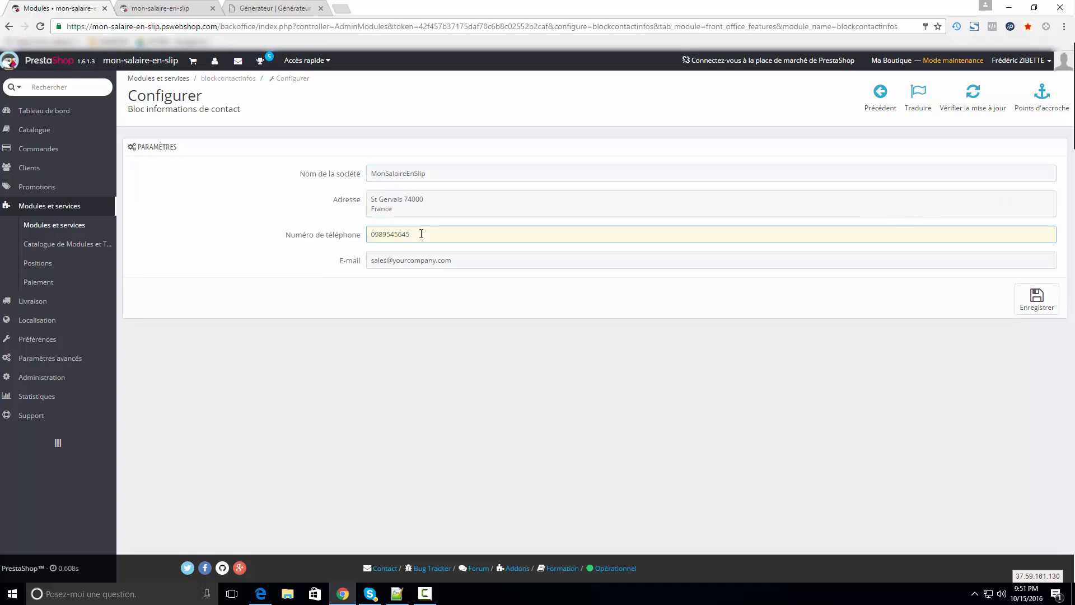
drag(421, 234, 319, 227)
triple_click(372, 267)
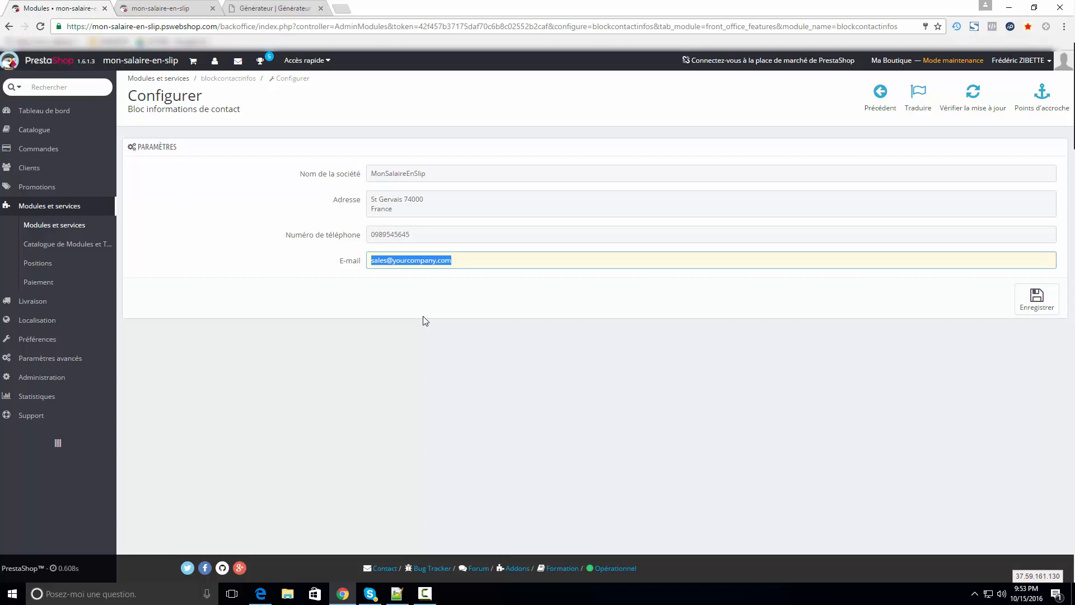
click(470, 259)
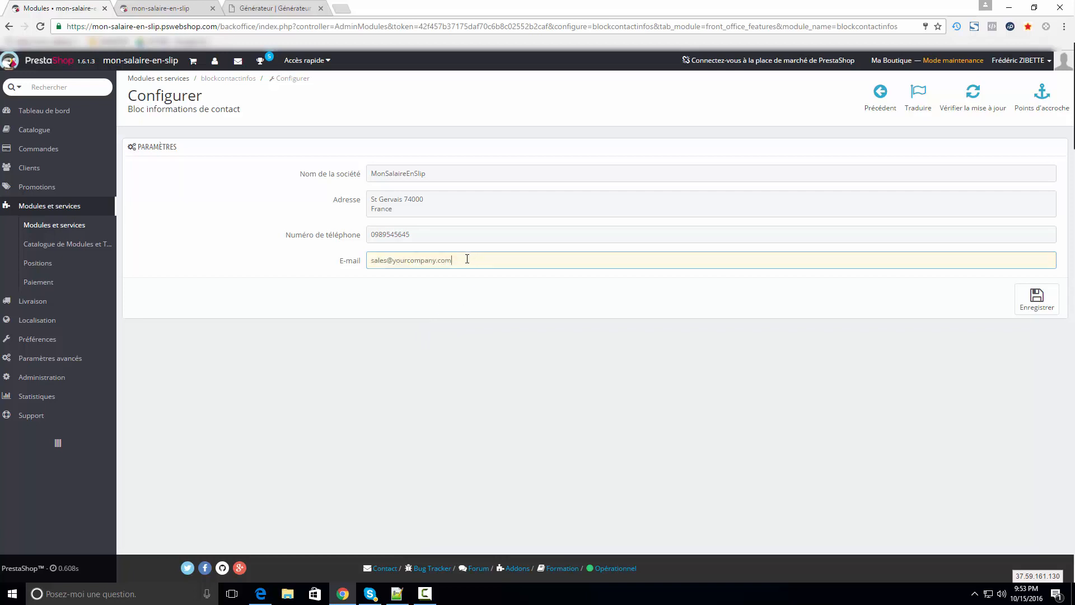
drag(464, 262, 389, 260)
key(ctrl+a)
key(ctrl+v)
click(162, 8)
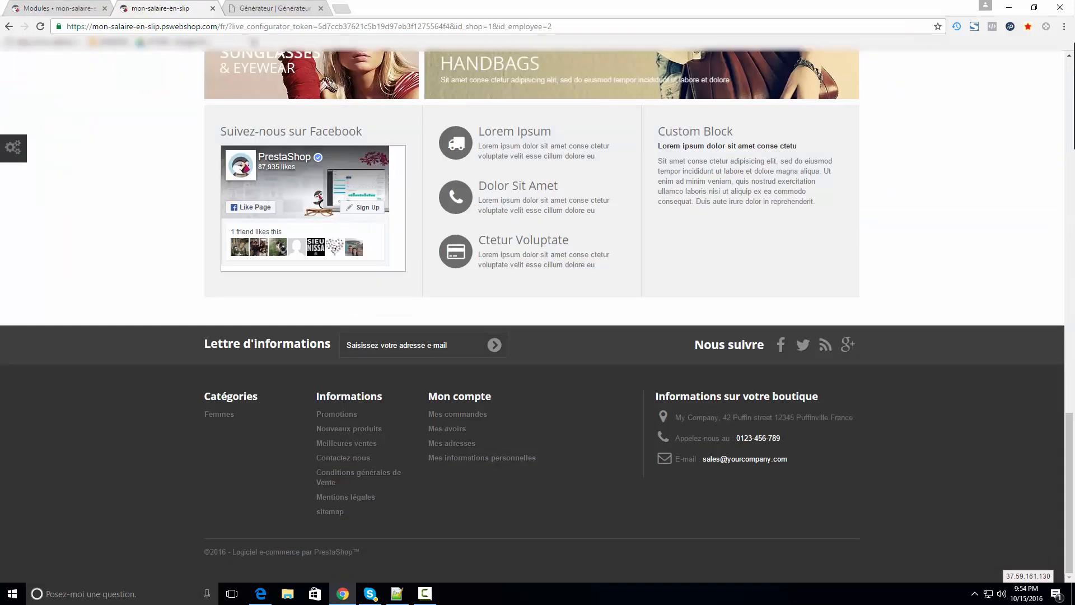
key(F5)
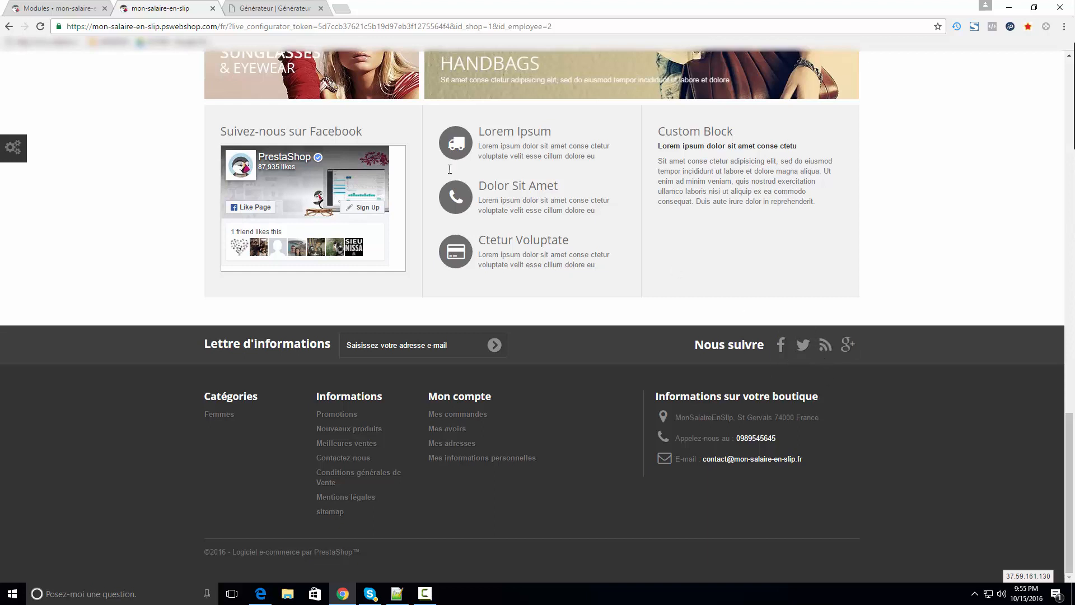
Step: In the theme configurator, turn off the links to the social network accounts and save
click(67, 7)
mouse_move(49, 346)
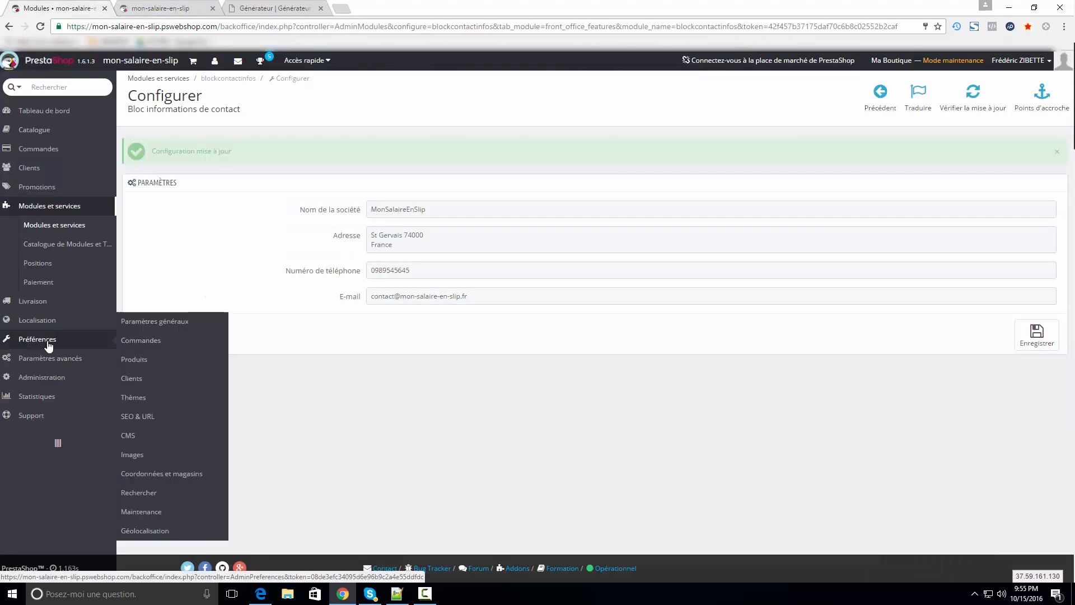
click(133, 398)
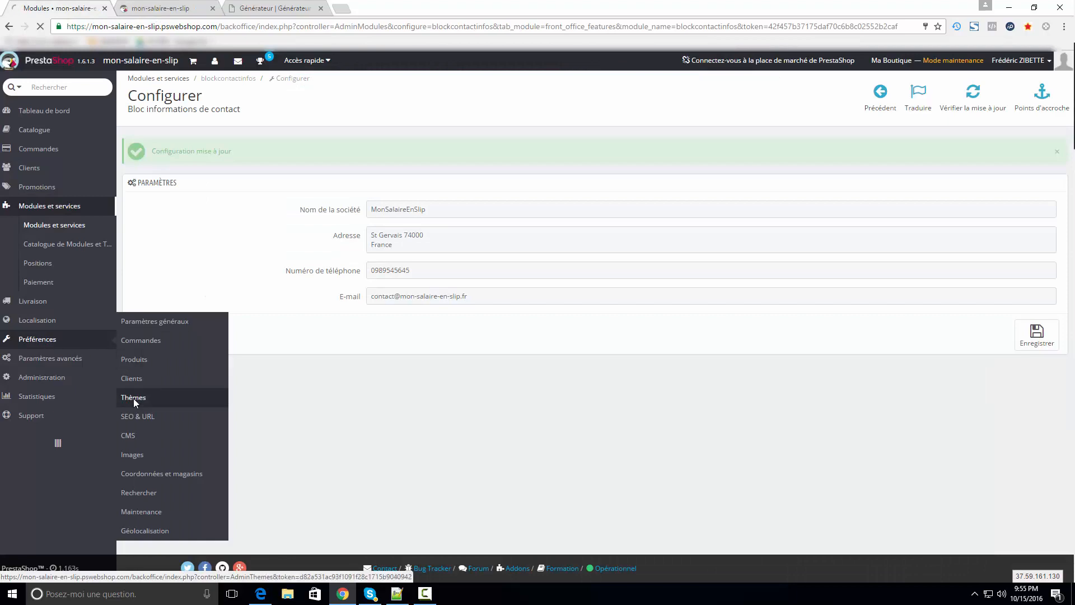
click(985, 291)
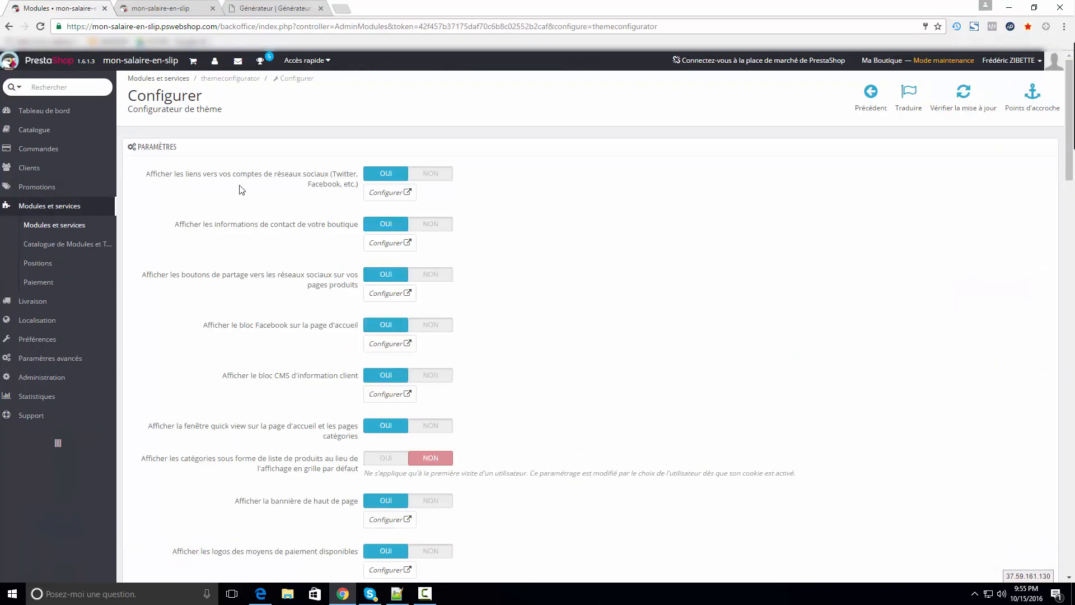
drag(170, 178, 259, 177)
click(294, 185)
scroll(896, 296, down, 6)
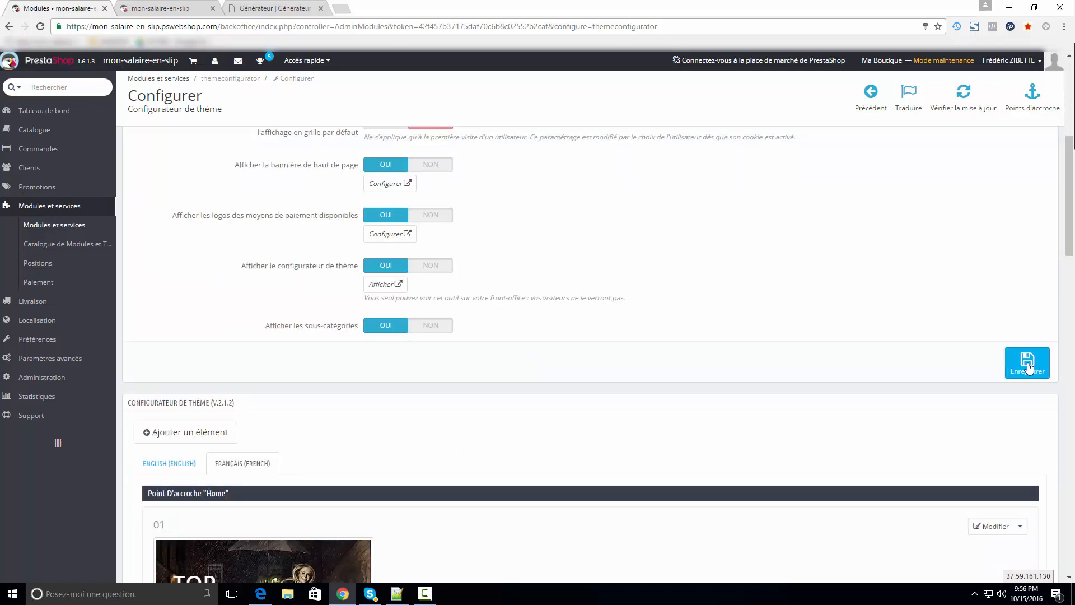
key(ctrl+Tab)
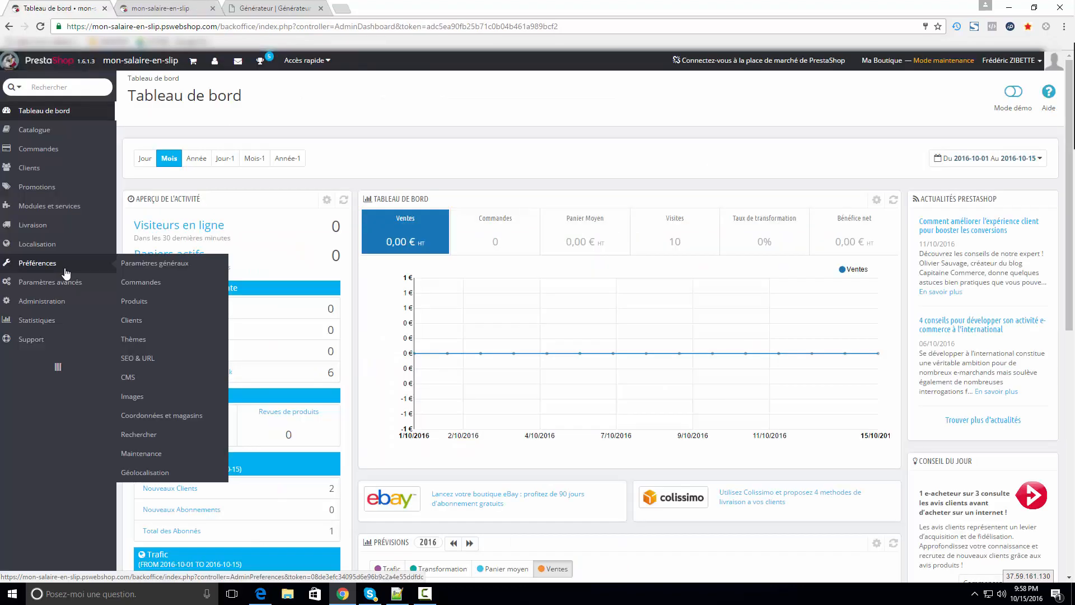
Step: Reopen the theme configurator, turn off the banner at the top of the shop's pages and save
click(147, 341)
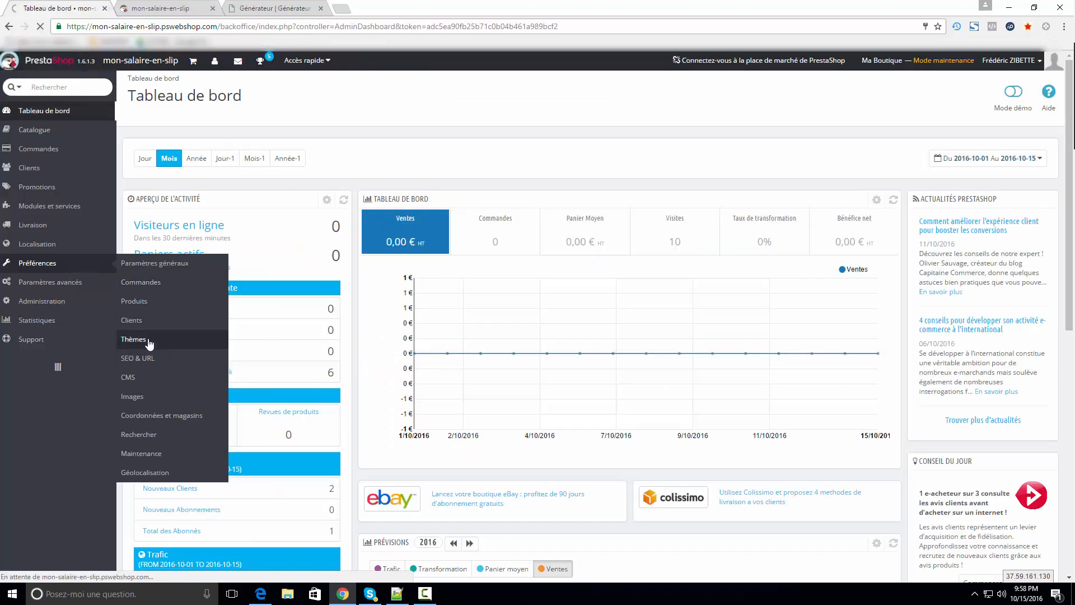
click(1022, 292)
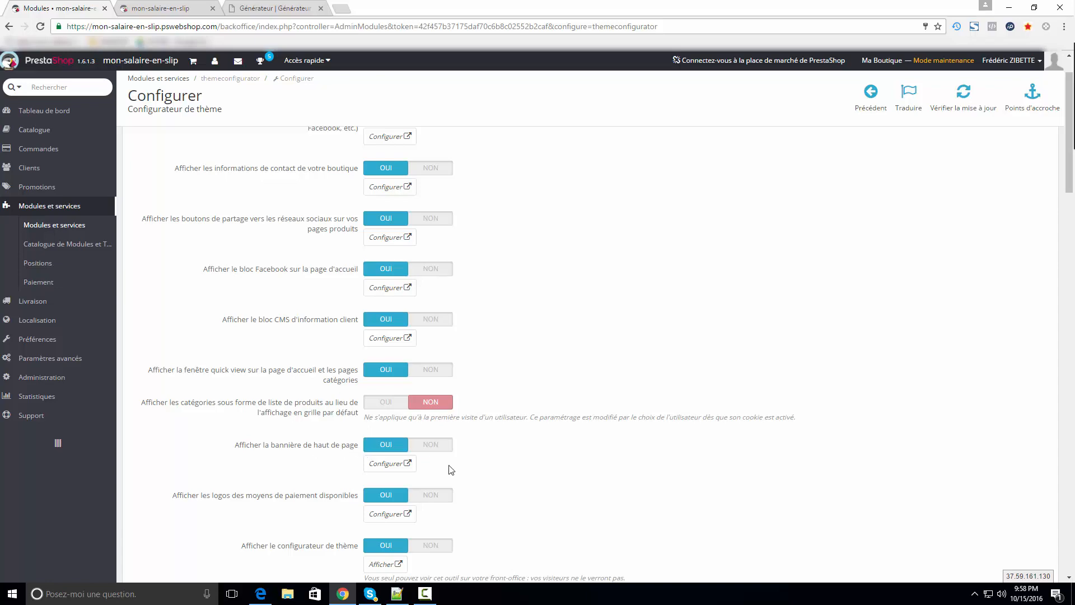
click(443, 451)
scroll(1040, 372, down, 7)
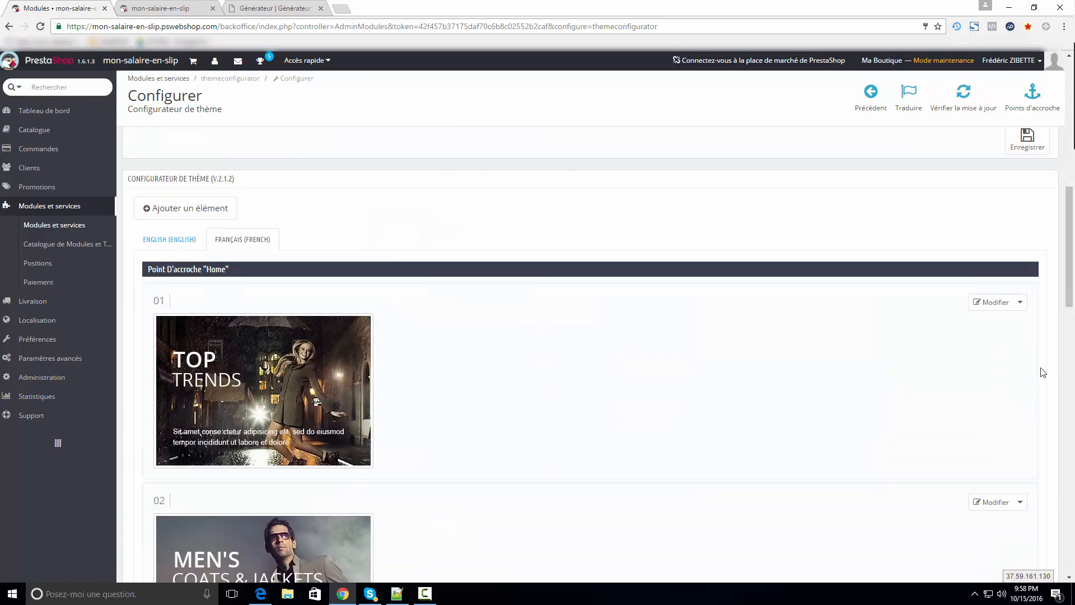
scroll(1003, 292, up, 1)
click(1008, 297)
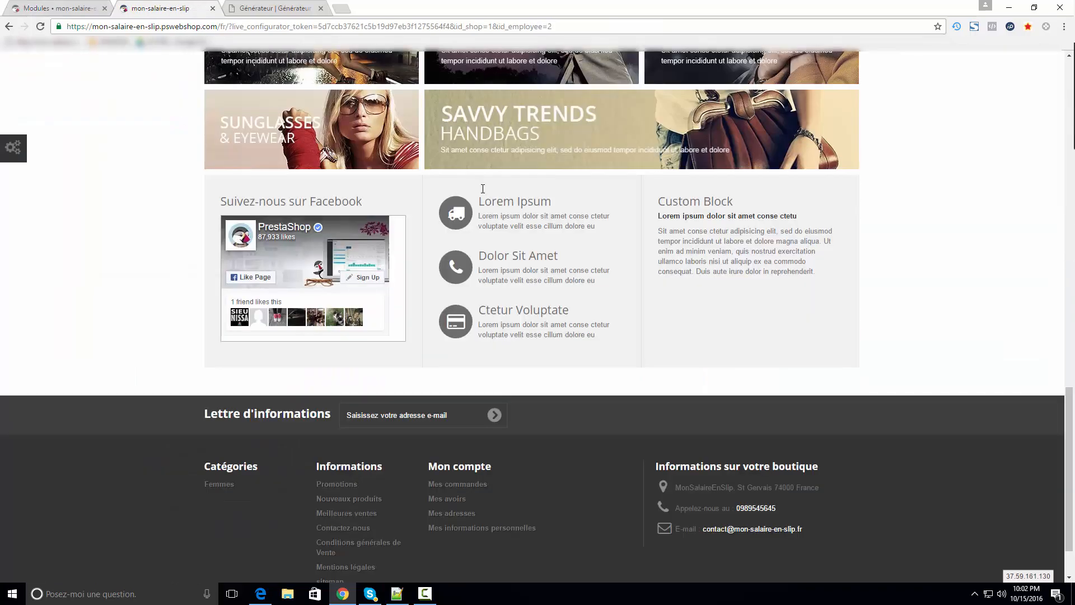
Step: Check the home page's placeholder text blocks, and open block 1 of the customer information CMS block for editing
drag(482, 189, 597, 335)
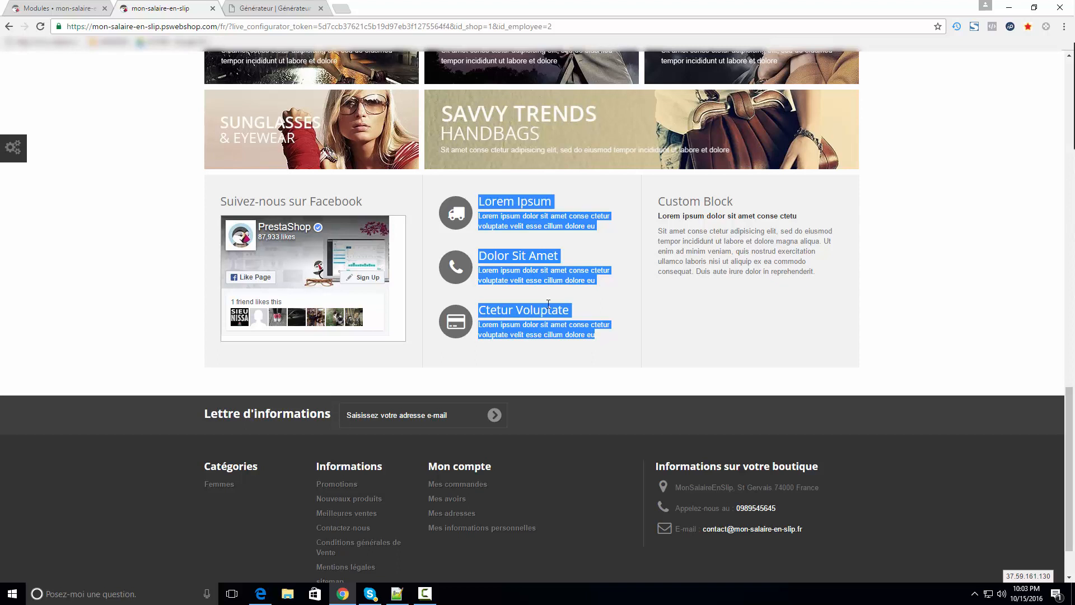
key(ctrl+shift+Tab)
drag(222, 375, 359, 390)
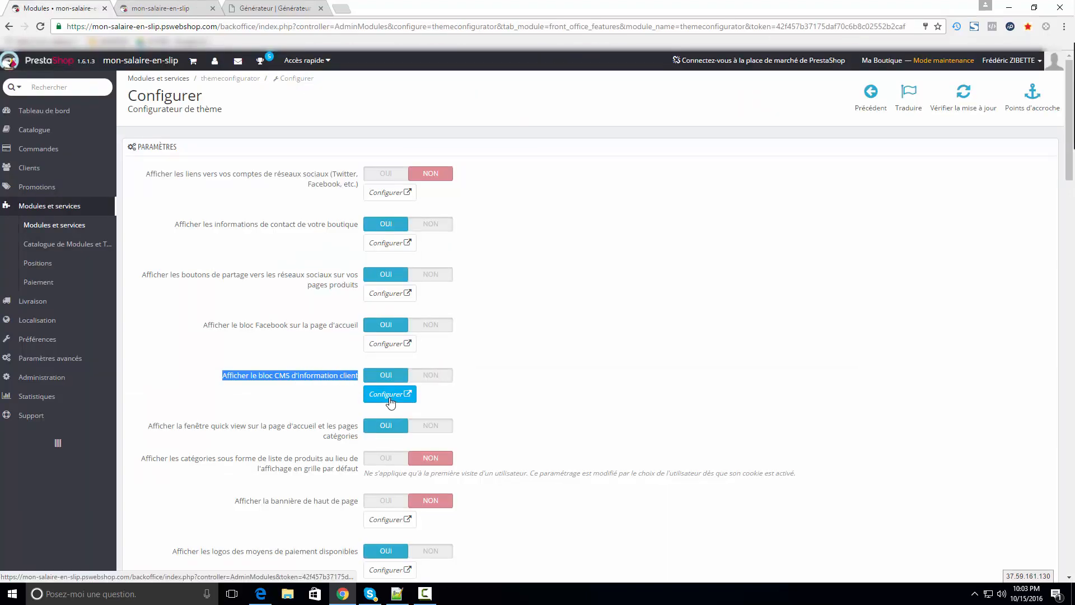
click(390, 395)
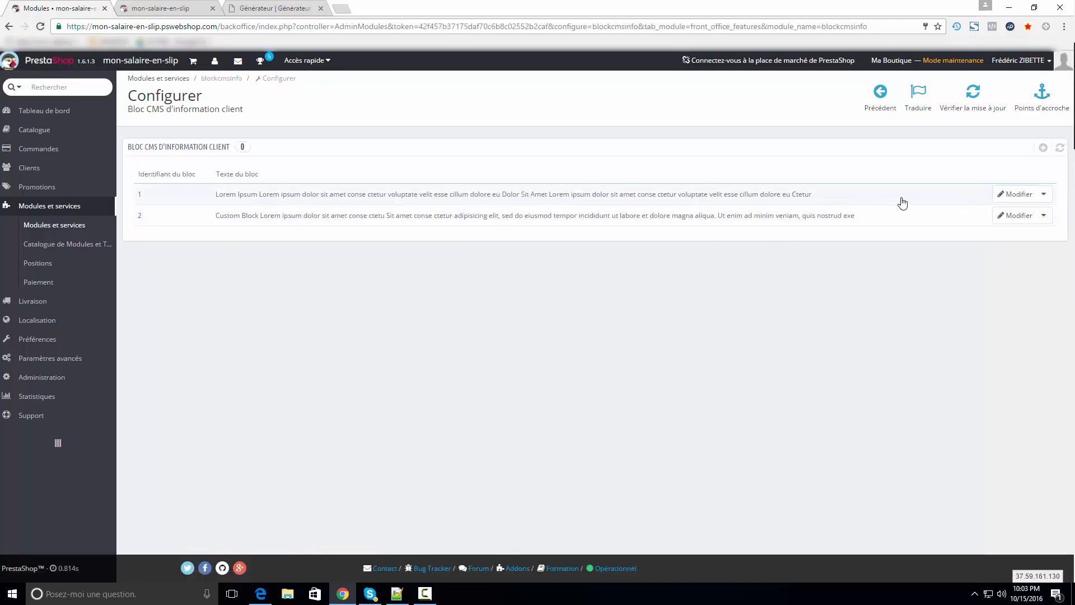
click(1002, 199)
Step: Compare the three placeholder headings in the block editor with the matching icons and texts on the shop's home page
drag(450, 217, 395, 217)
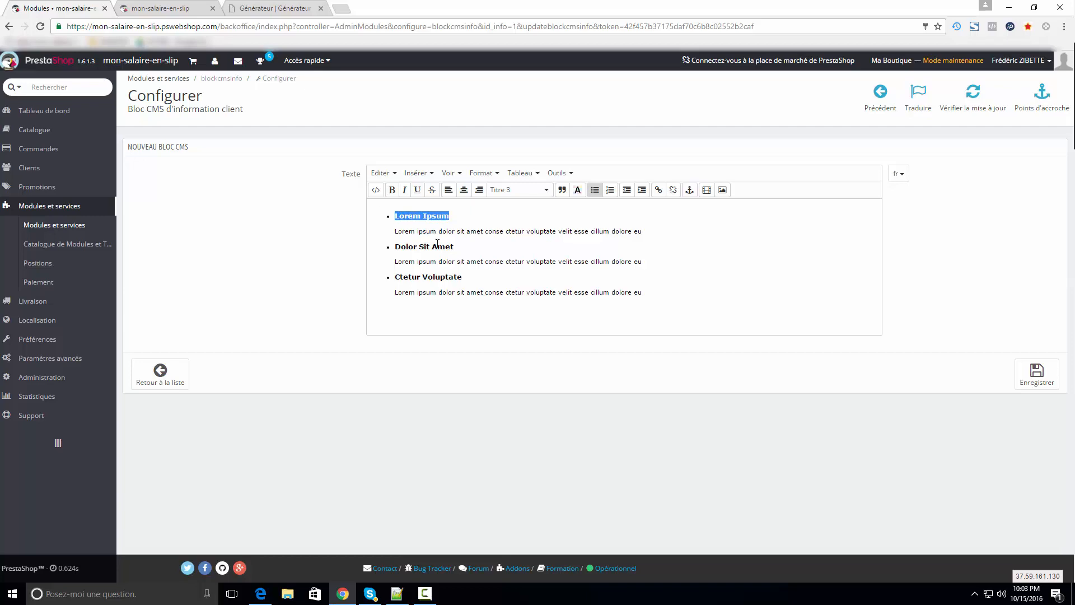
click(162, 7)
click(487, 202)
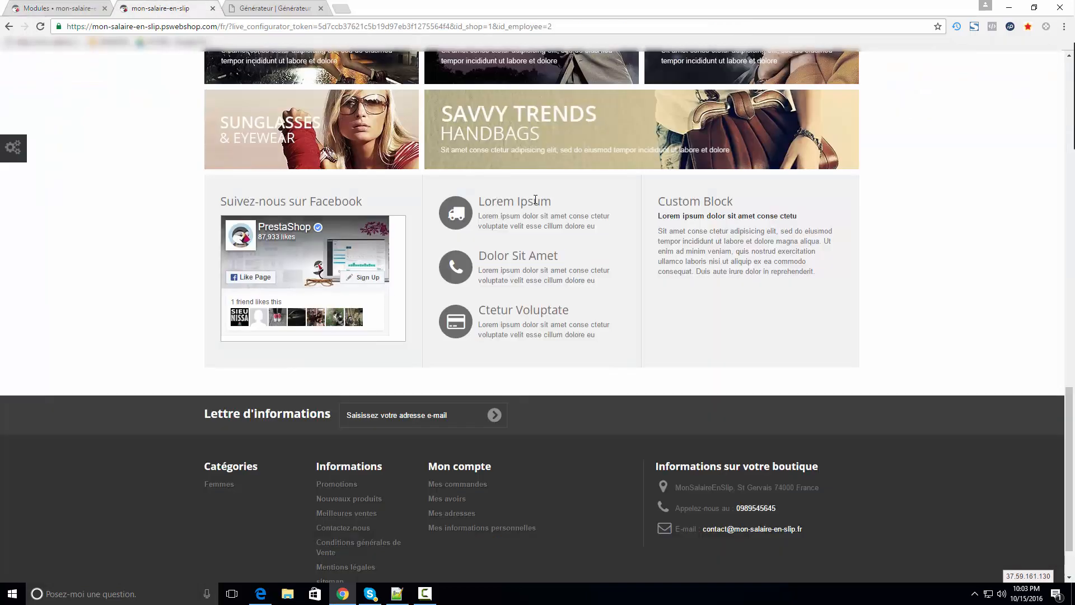
drag(536, 199, 570, 197)
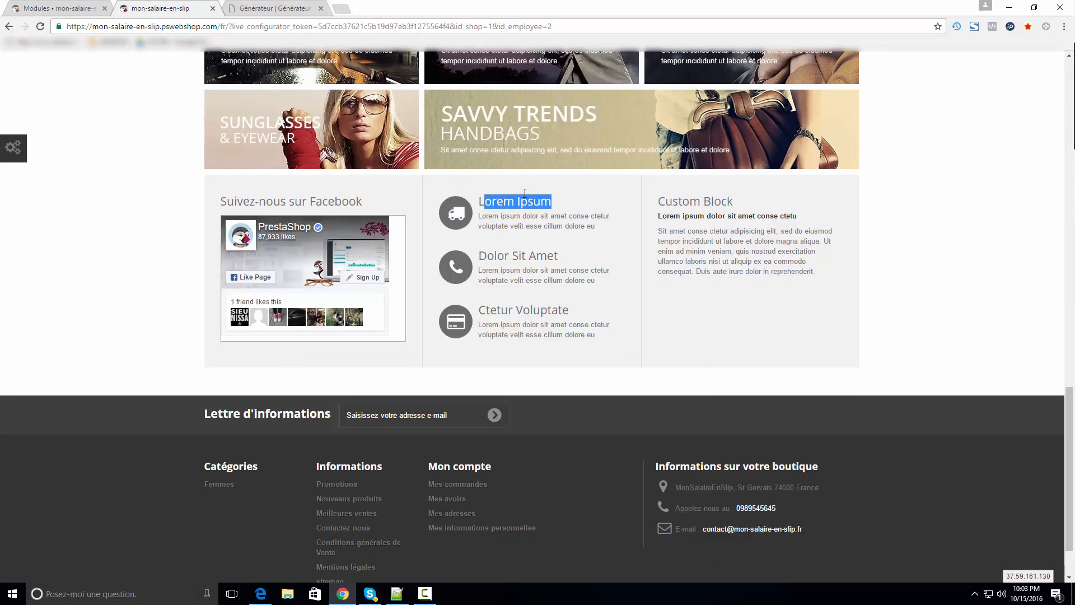
click(62, 8)
click(426, 253)
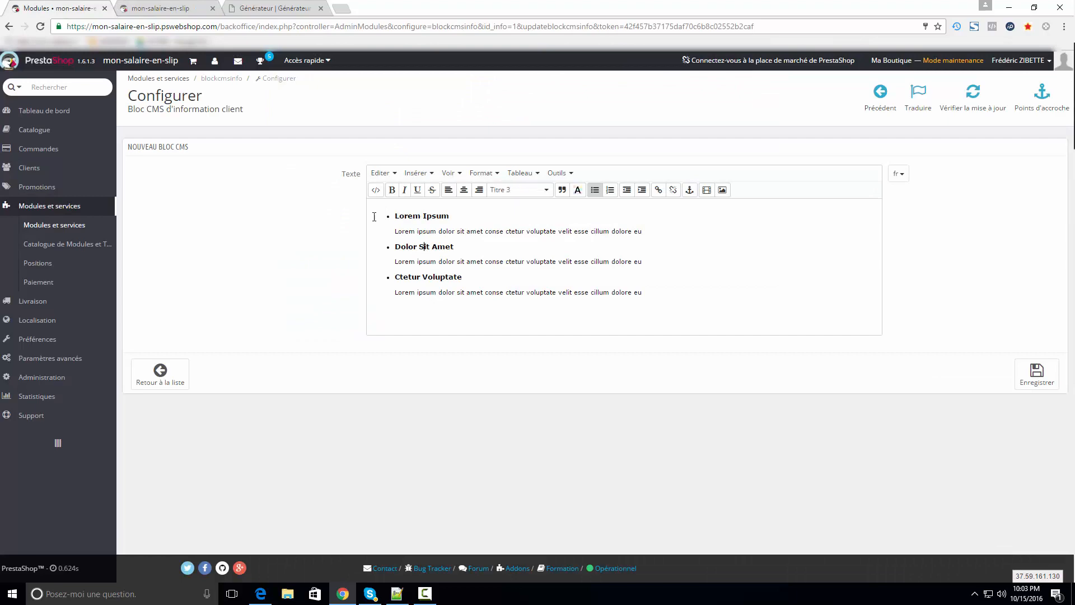
click(146, 8)
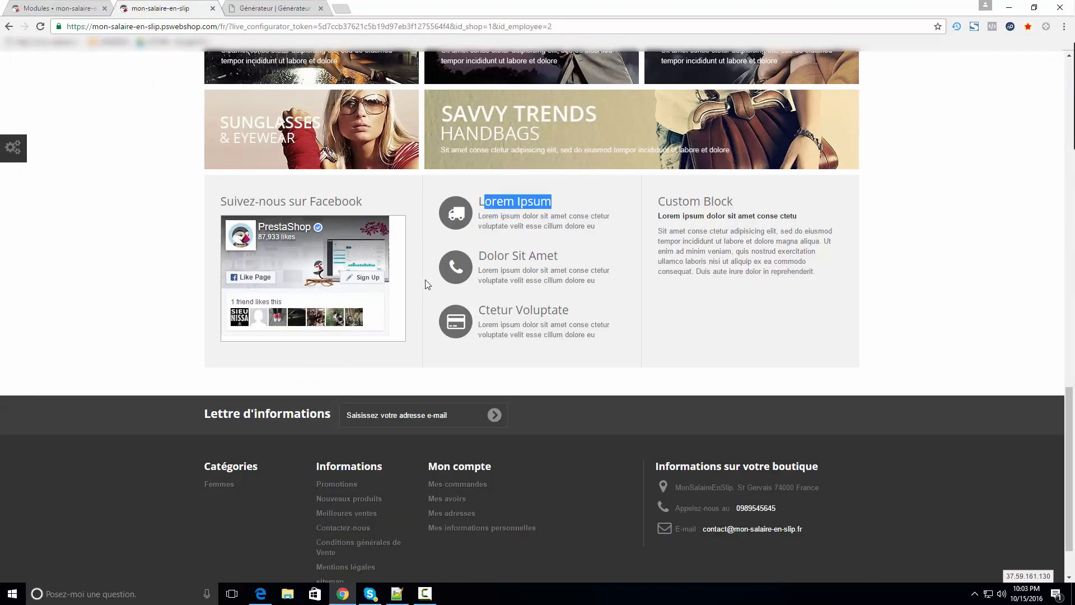
click(79, 9)
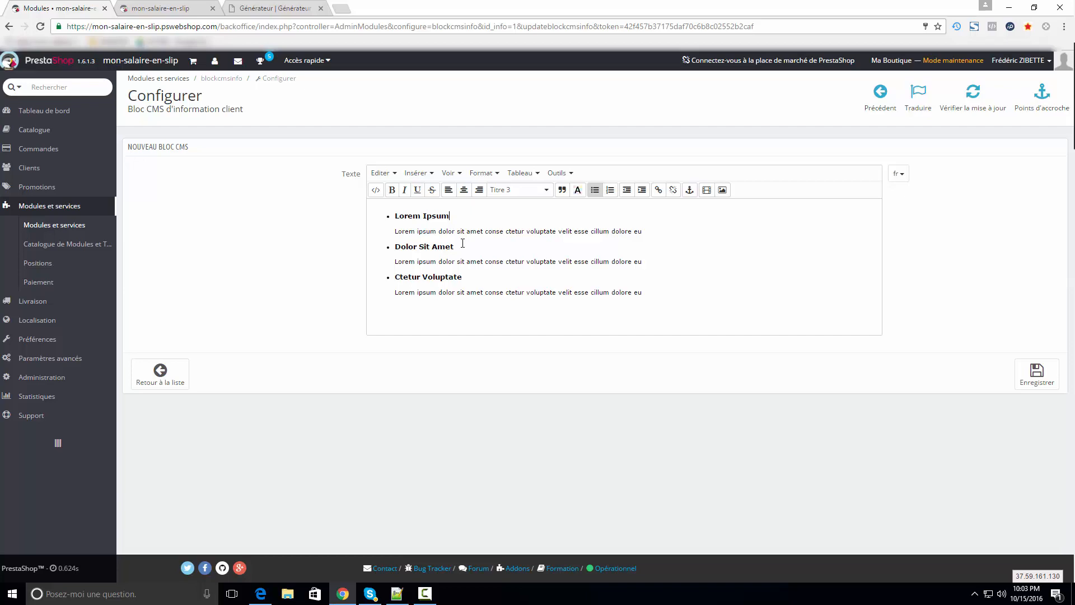
click(140, 9)
click(78, 9)
Step: Replace the first item's heading "Lorem Ipsum" with "Livraison & Expédition"
key(shift+Left)
key(shift+Left)
key(shift+Left)
key(shift+Left)
key(shift+Left)
key(shift+Left)
key(shift+Left)
key(shift+Left)
key(shift+Left)
key(shift+Left)
text(ivraison &)
text(xpe)
text(dition)
Step: Replace the first item's description with "Expédition en moins de 24H en France et partout dans le monde."
drag(398, 232, 658, 232)
key(BackSpace)
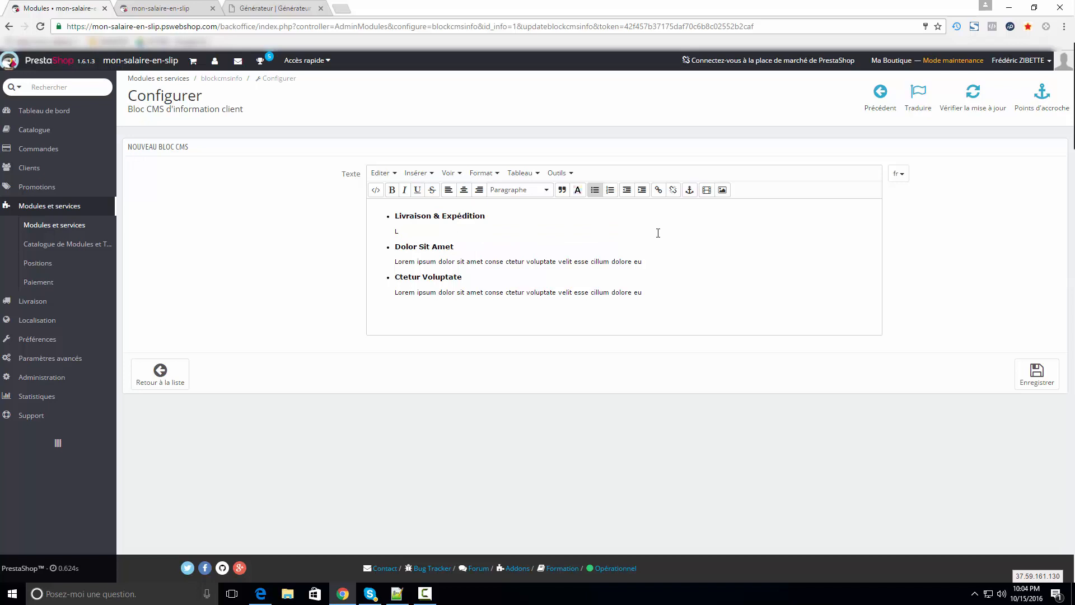
text(Expédition en moins de 24H en France et partout dans le monde.)
Step: Replace the second item's heading "Dolor Sit Amet" with "Service Client 7J/7 de 9H à 18H"
key(ctrl+Tab)
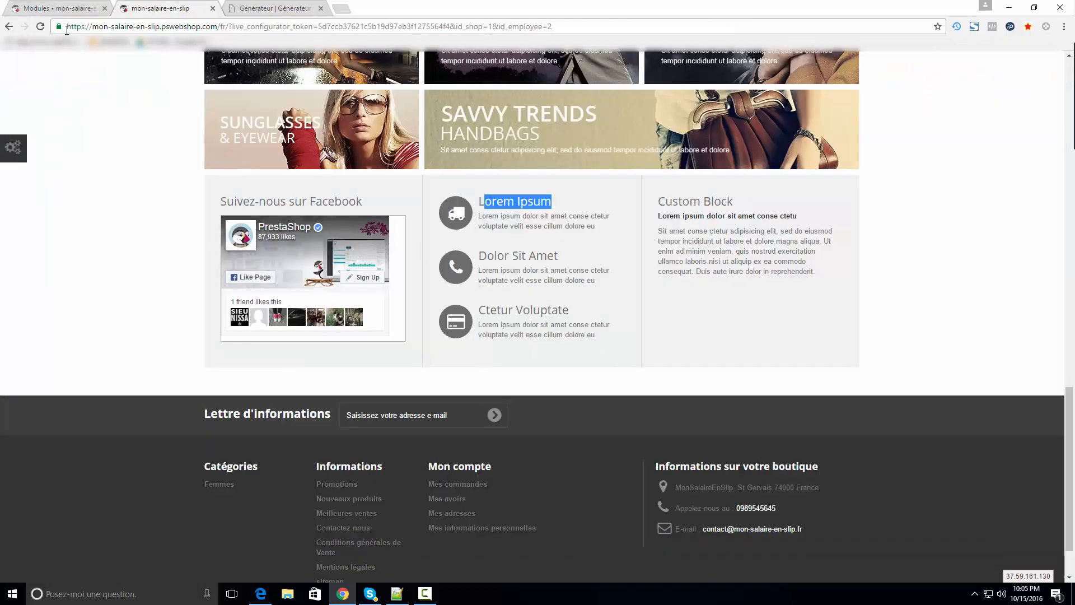
key(ctrl+shift+Tab)
text(Service CLien)
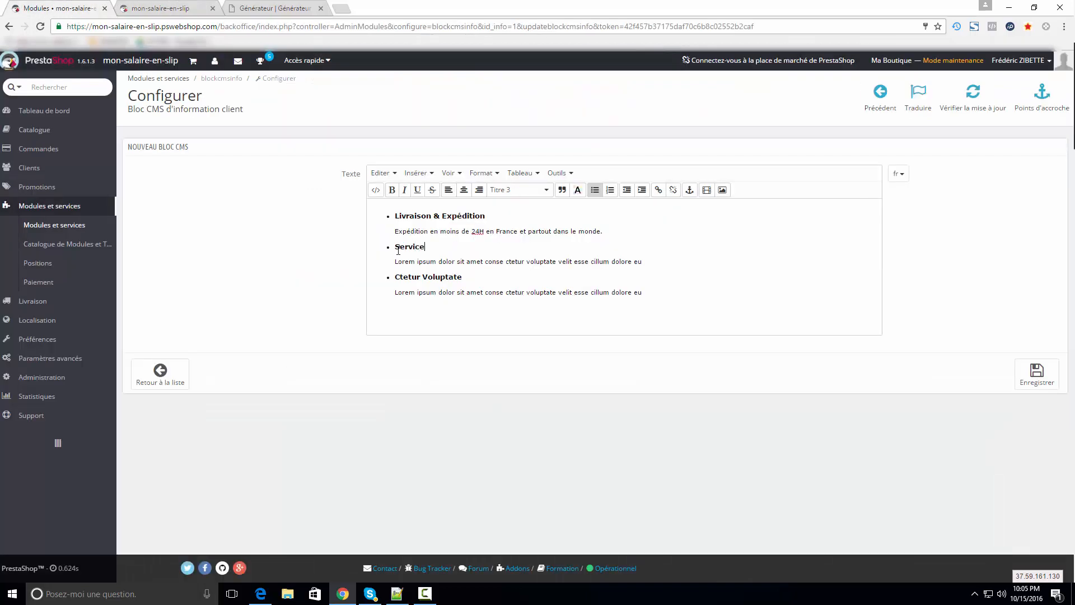
key(BackSpace)
key(BackSpace)
key(BackSpace)
key(BackSpace)
text(lient 7J/7)
text( de 9H à )
text(19)
key(BackSpace)
text(8H)
Step: Replace the second item's description with "Nous sommes à votre disposition pour toute information sur vos commandes."
triple_click(398, 257)
key(BackSpace)
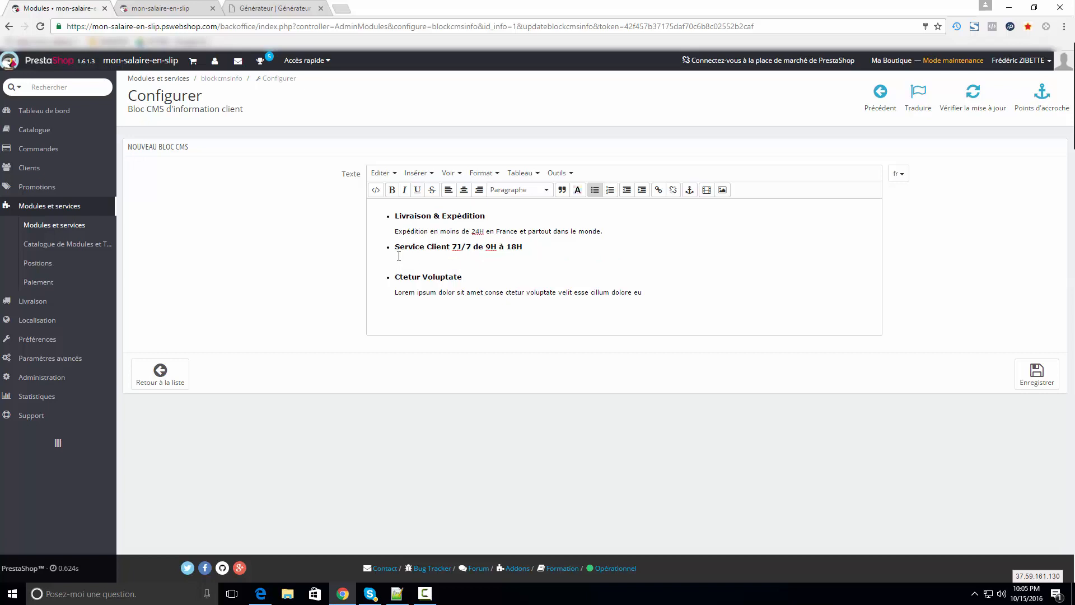
text(Nous sommes à votre dispositoi)
text(n pour toute information sur vos commandes.)
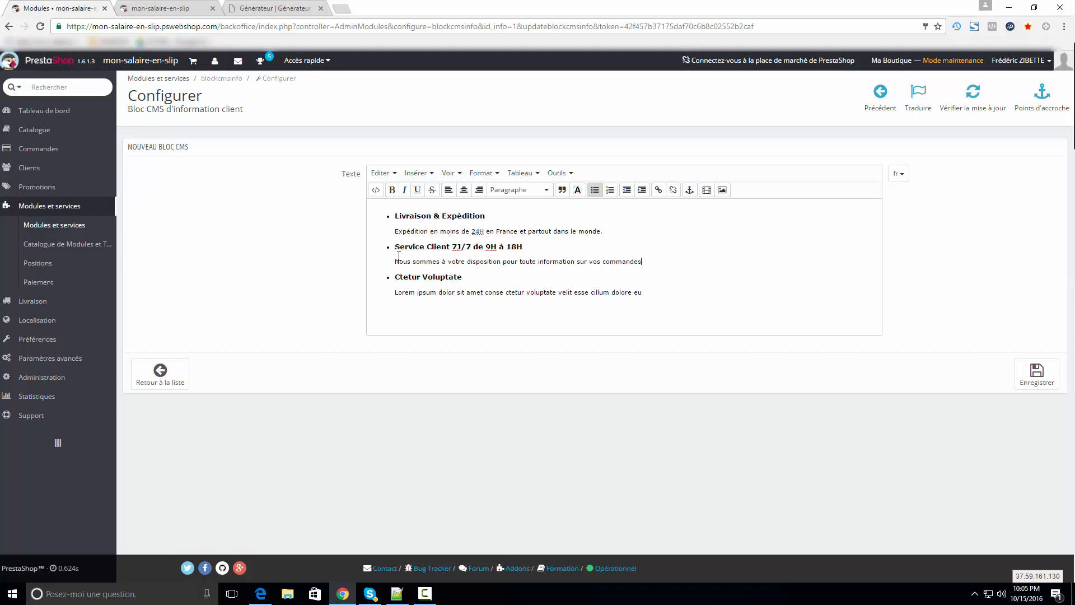
Step: Replace the third item's heading with "Paiement sécurisé" and its description with "Payez par Carte Bleu, VISA, Paypal : Toutes les transactions sont sécurisés"
drag(468, 275, 397, 281)
text(Paiement sécurisé)
triple_click(397, 292)
key(BackSpace)
text(Payez pa)
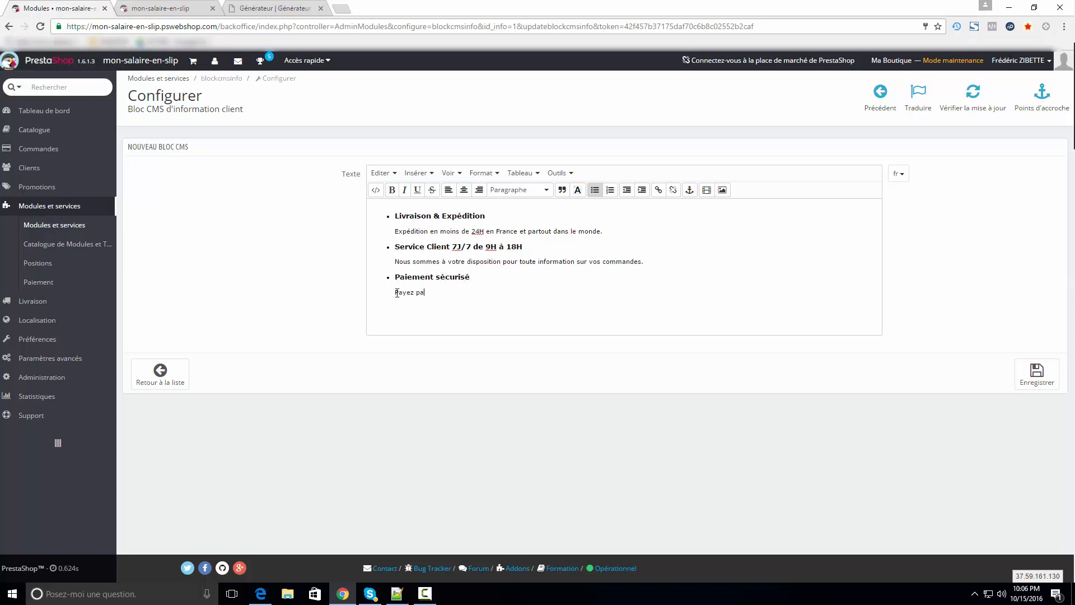
text(r Carte Bleu, VISA, Paypal : Toutes le stransact)
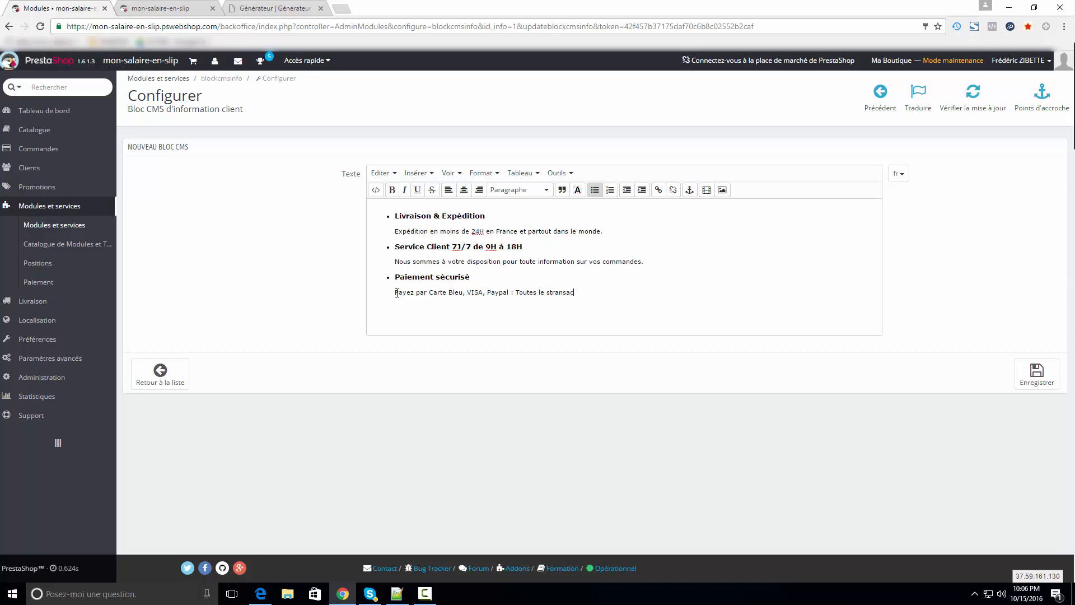
key(BackSpace)
key(BackSpace)
key(BackSpace)
key(BackSpace)
key(BackSpace)
key(BackSpace)
key(BackSpace)
key(BackSpace)
key(BackSpace)
text(s transactions sont sécurisés)
Step: Save the block and reload the shop's home page to check the three customer information items
click(1030, 374)
click(171, 6)
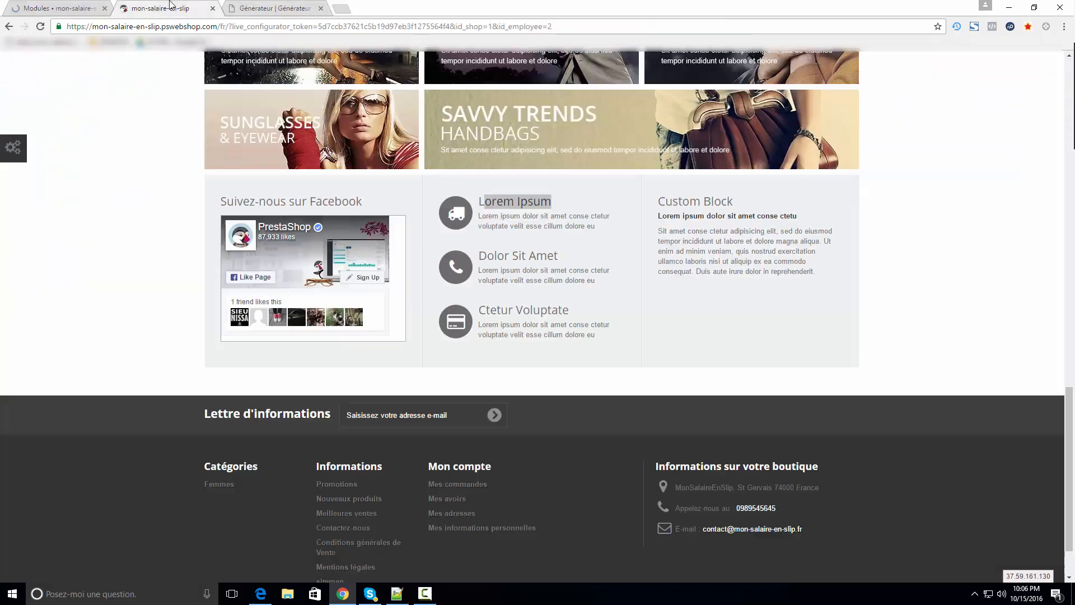
click(194, 23)
key(Return)
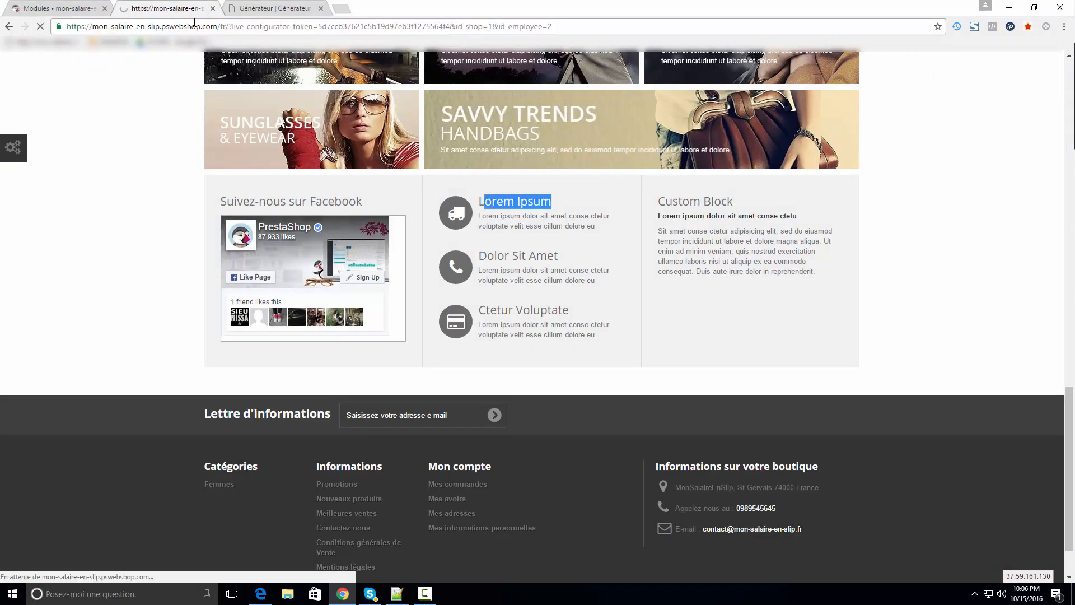
triple_click(483, 257)
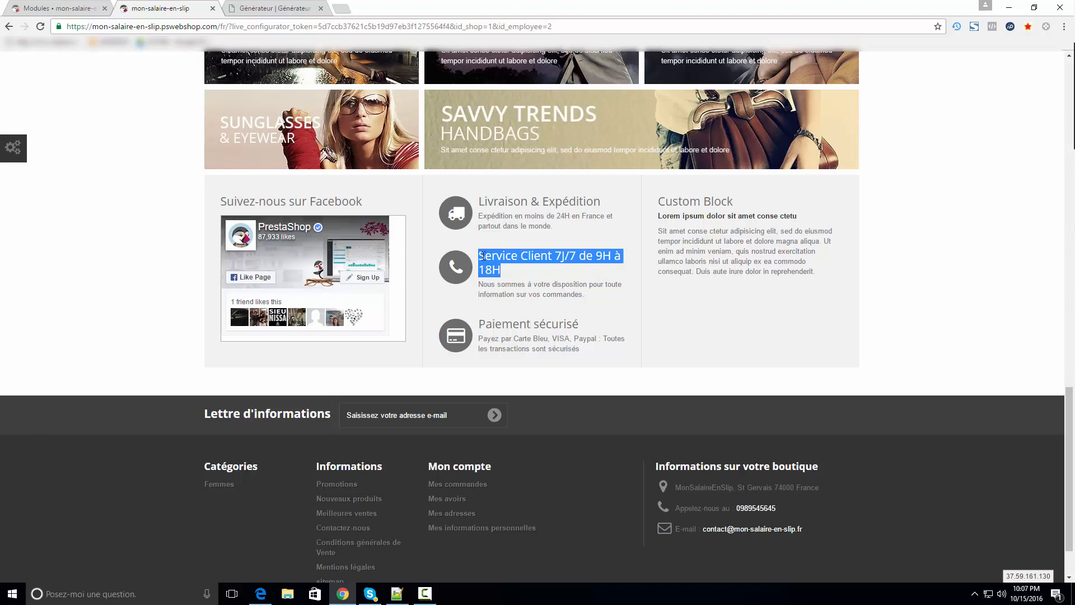
drag(479, 257, 574, 257)
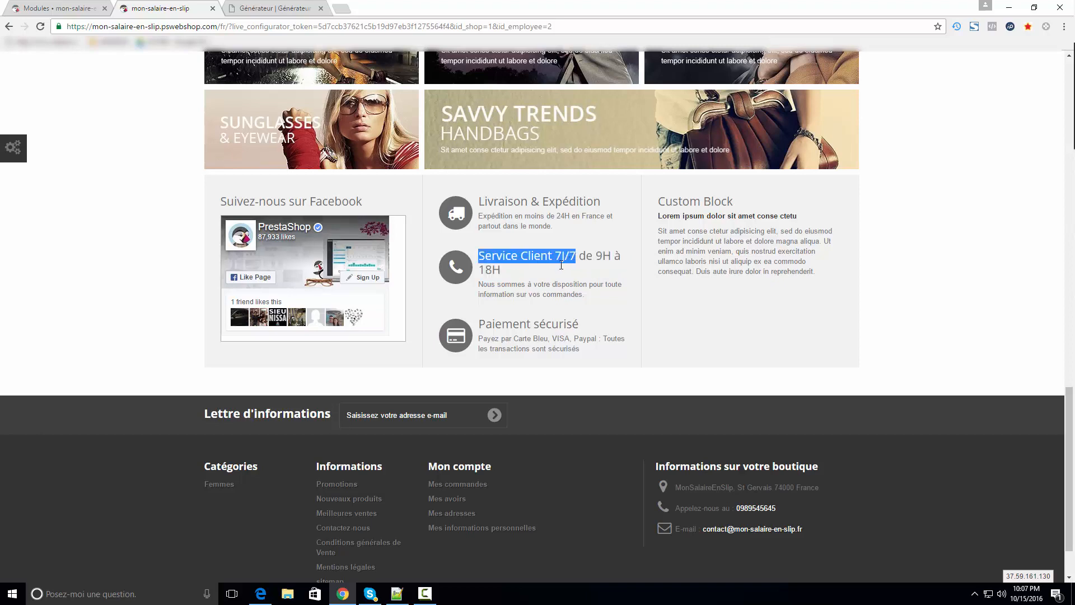
Step: Shorten the customer service heading in the block's text to "Service Client 6J/7" and save the block
click(60, 9)
key(BackSpace)
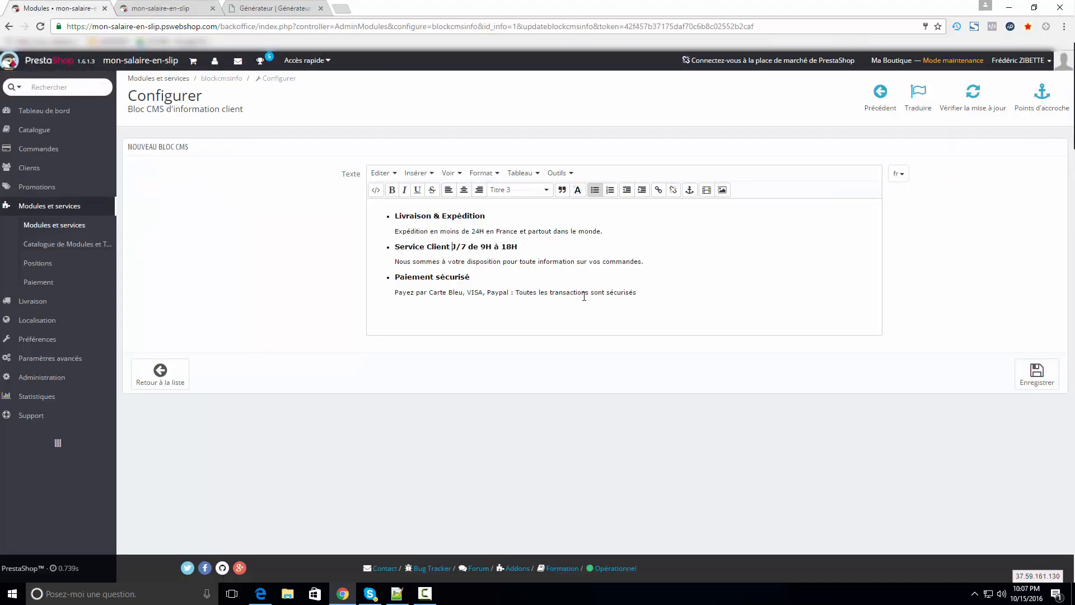
text(6)
key(shift+Right)
key(shift+Right)
key(shift+Right)
key(shift+Right)
key(shift+Right)
key(shift+Right)
key(shift+Right)
key(shift+Right)
key(shift+Right)
key(shift+Right)
key(shift+Right)
key(Delete)
click(1037, 372)
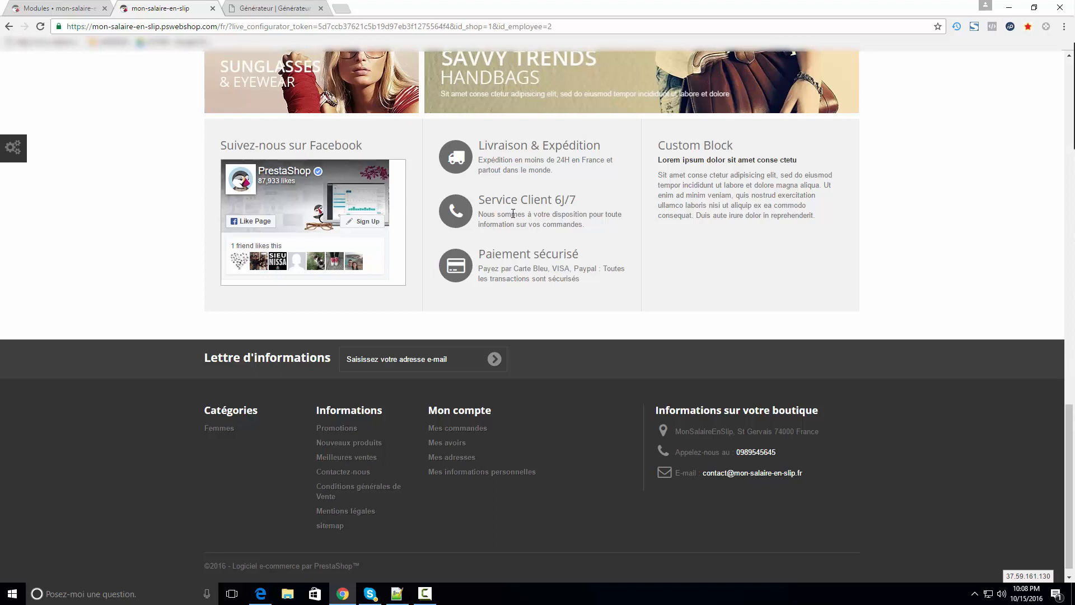
Step: Open the "Custom Block" information block for editing and replace its heading with "Pourquoi Choisir MonSalaireEnSlip ?"
drag(656, 141, 816, 215)
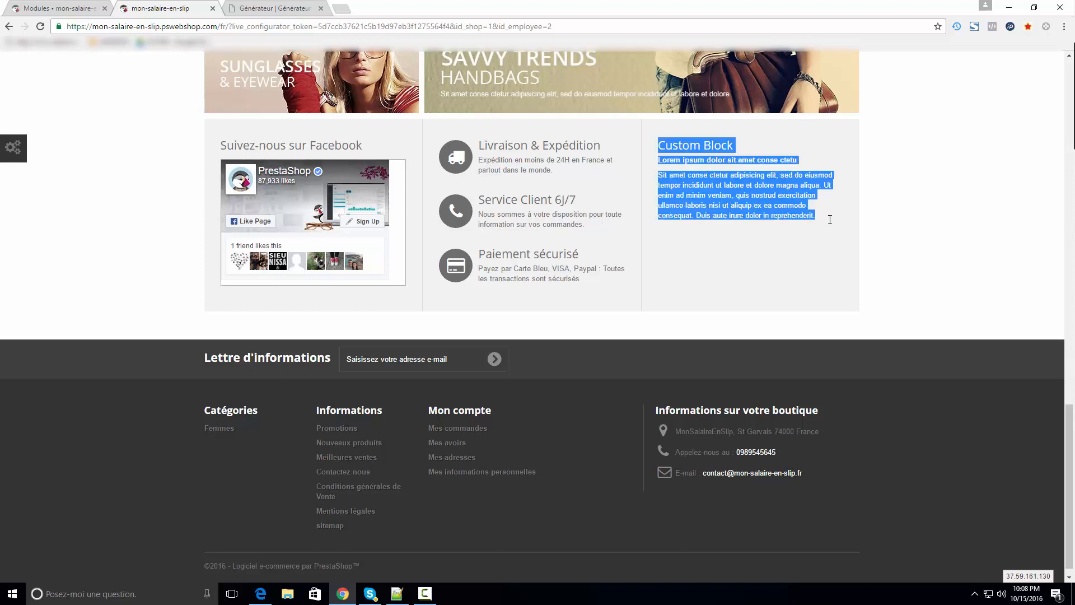
click(812, 233)
drag(667, 149, 834, 213)
click(84, 9)
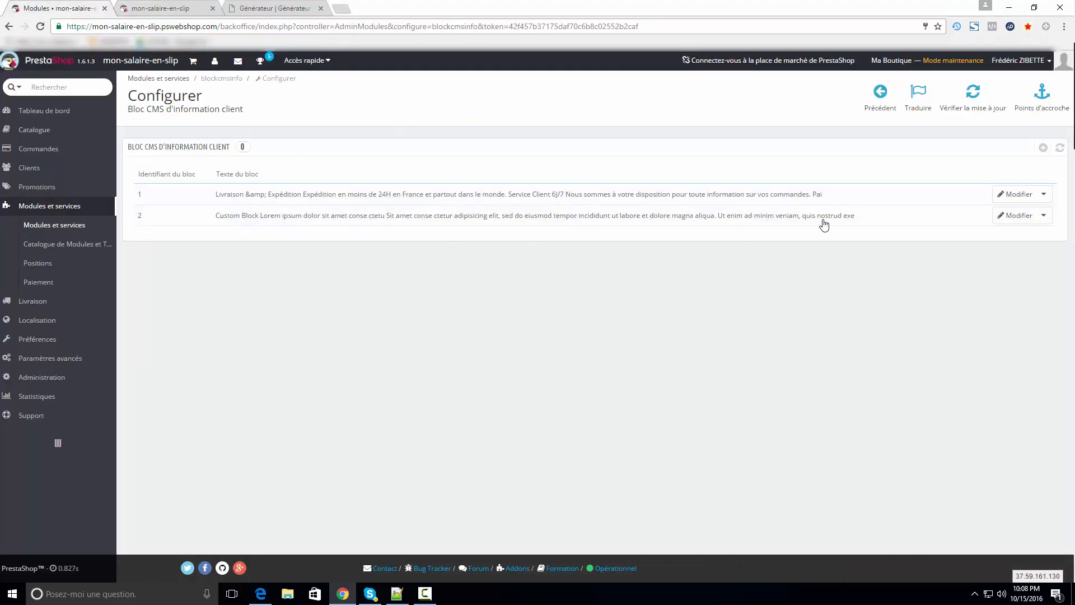
click(1013, 218)
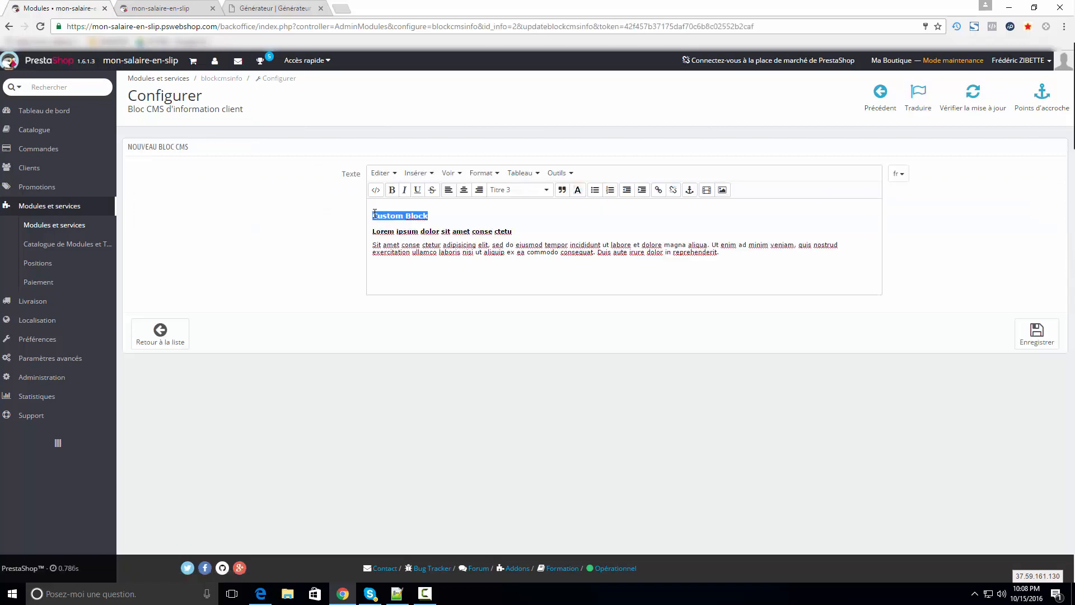
drag(375, 215, 378, 215)
key(BackSpace)
key(BackSpace)
text(Pourquoi a)
key(BackSpace)
text(Choisir Monsa)
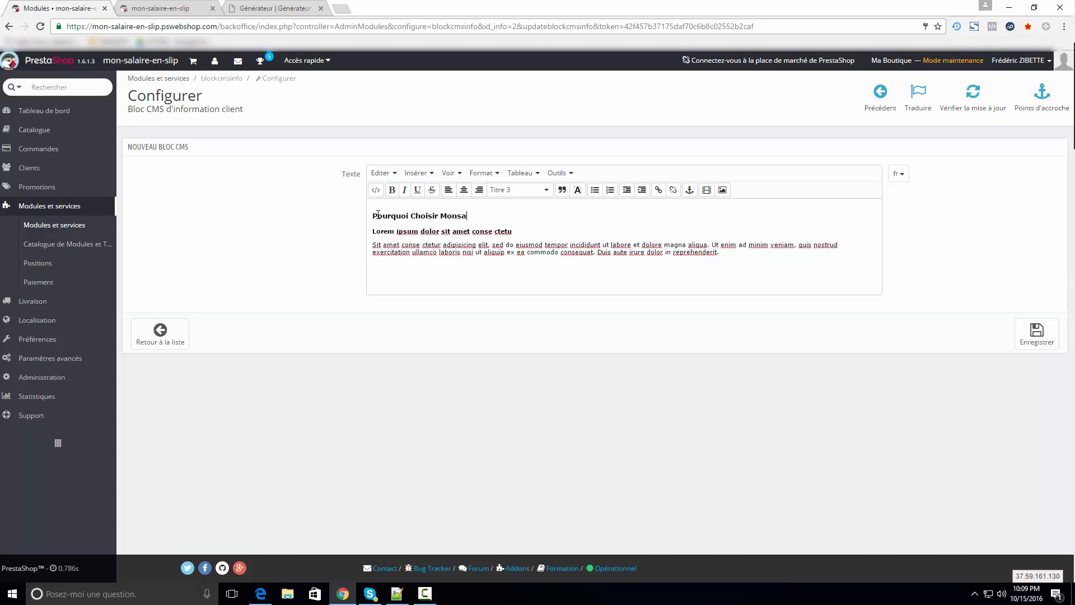
key(BackSpace)
key(BackSpace)
text(SalaireEnSlip)
text(?)
Step: Replace the bold subtitle with "Un Large choix de produit, Nous sommes les spécialiste de l'accessoire canin."
drag(514, 229, 372, 232)
text(Lun)
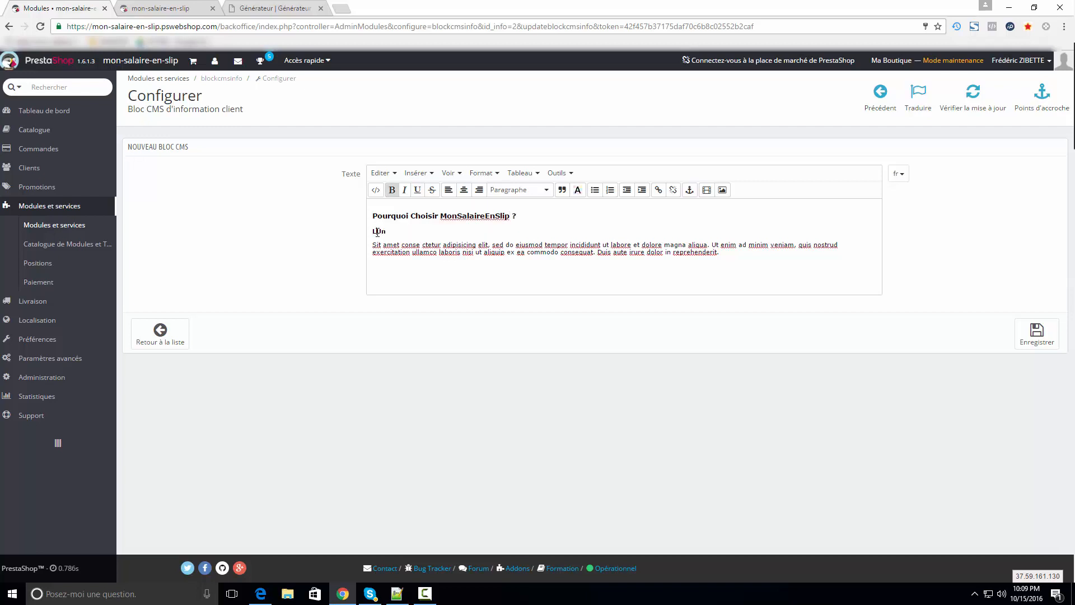
click(377, 232)
key(BackSpace)
text(Large choix de produit, Nous sommes les spécialist)
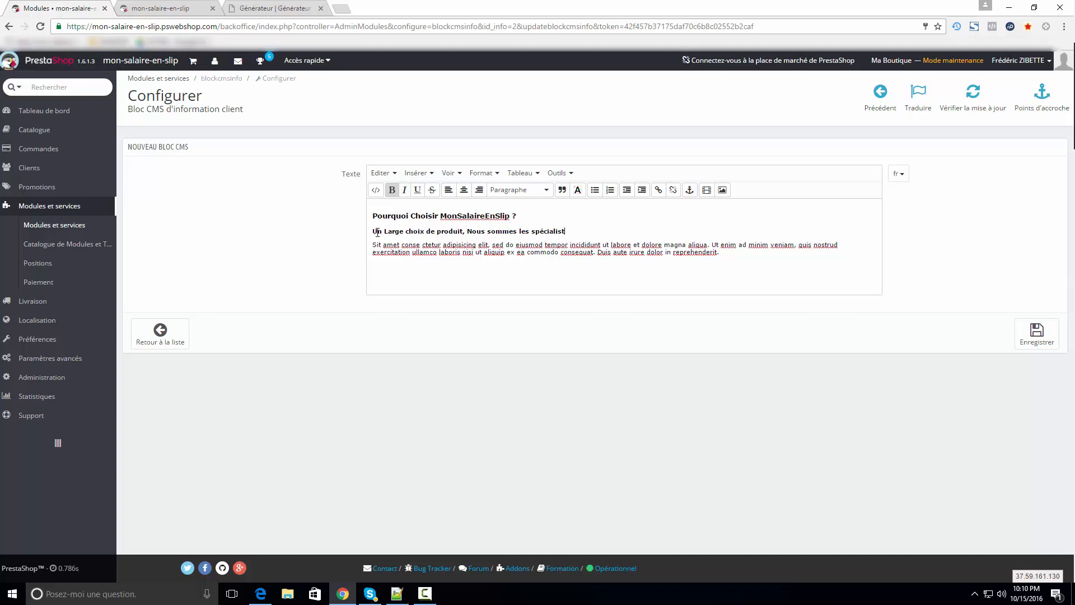
text(e de l'accessoire canin.)
Step: Replace the paragraph with "La sélection des produits disponibles à la vente sur MonSalaireEnSlip ont été choisis par une équipe de Fanatique de chiens & chats."
triple_click(447, 246)
text(Depus)
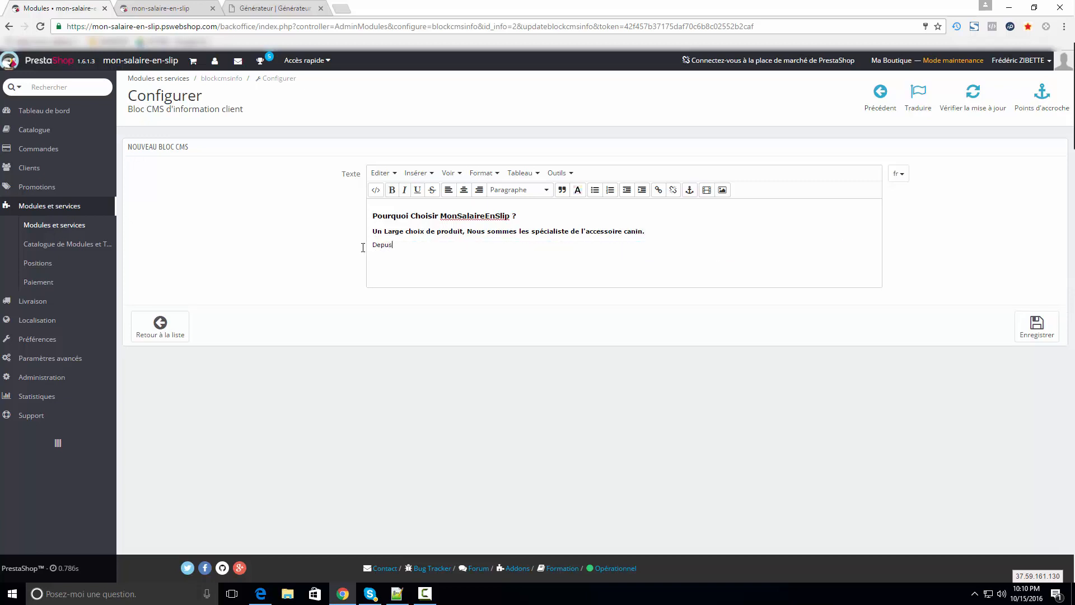
text(is)
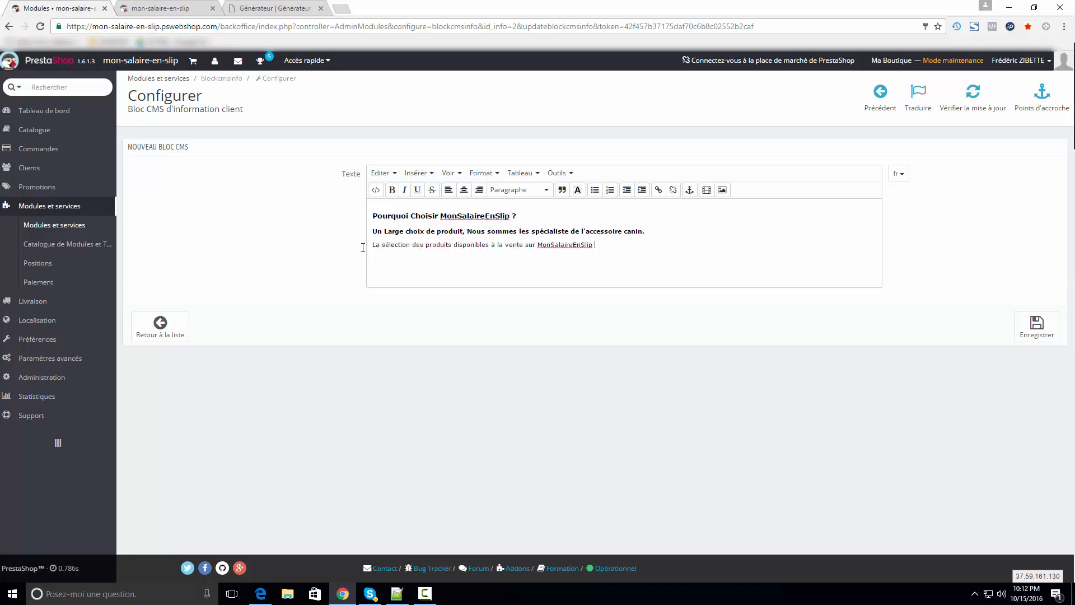
text(ont été s)
text(léc)
key(BackSpace)
key(BackSpace)
key(BackSpace)
key(BackSpace)
key(BackSpace)
key(BackSpace)
key(BackSpace)
text(choisis par une équipe de Fanatiques de)
key(BackSpace)
key(BackSpace)
key(BackSpace)
key(BackSpace)
text(disponibles à la vente sur MonSalaireEnSlip ont été choisis par une équipe de Fanatique de chiens & chats. Nous avons )
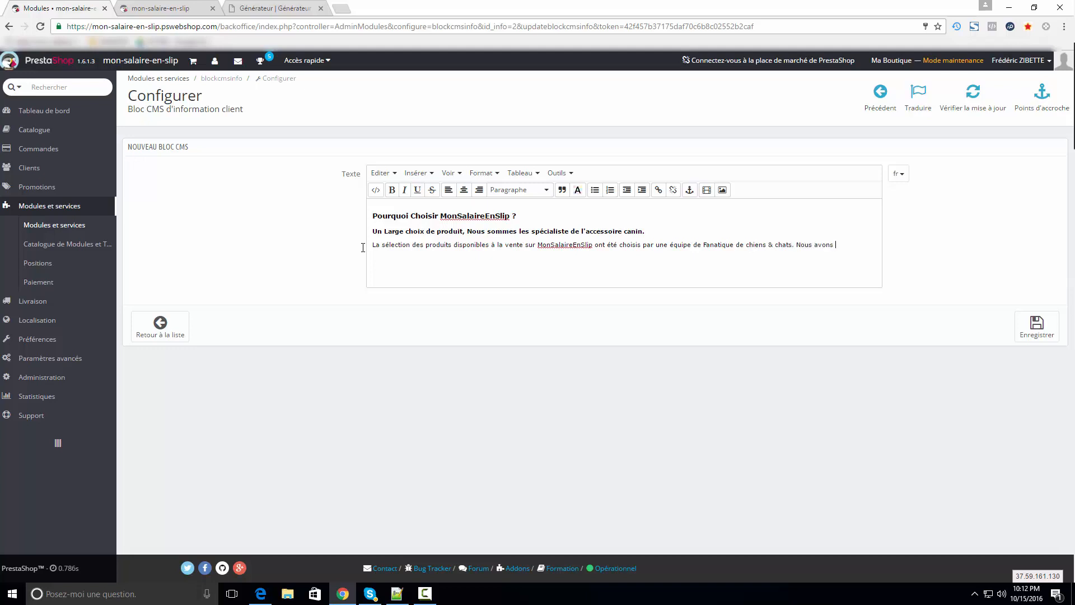
Step: Finish the second sentence as "Nous avons négocier les tarifs au plus bas pour vous et importons des produits de partout dans le monde pour nos clients."
text(négocier les tarifs au )
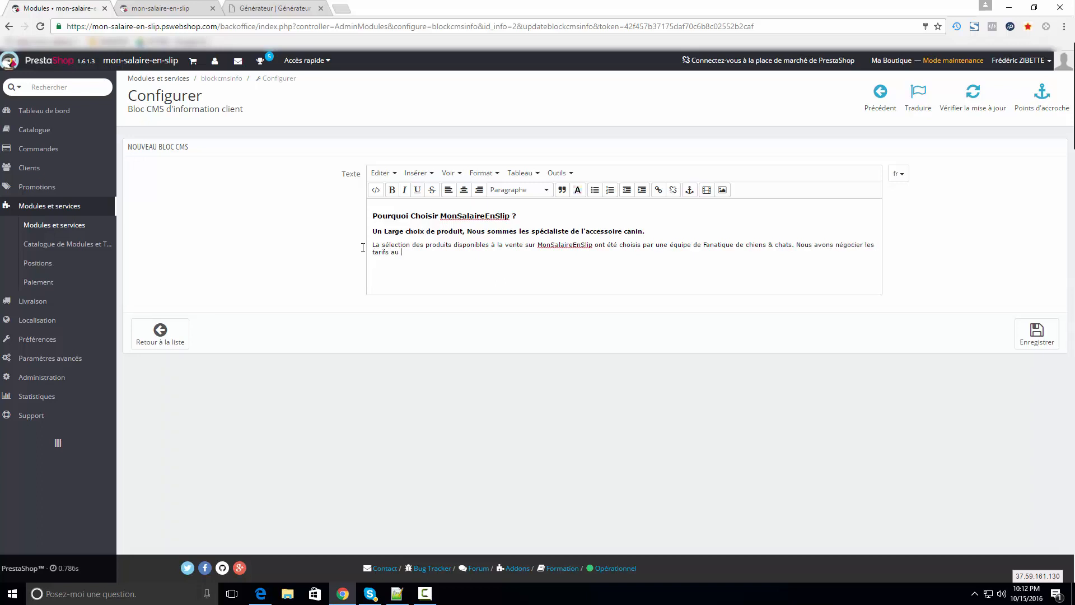
text(plus bas pour vous et importons des produits de)
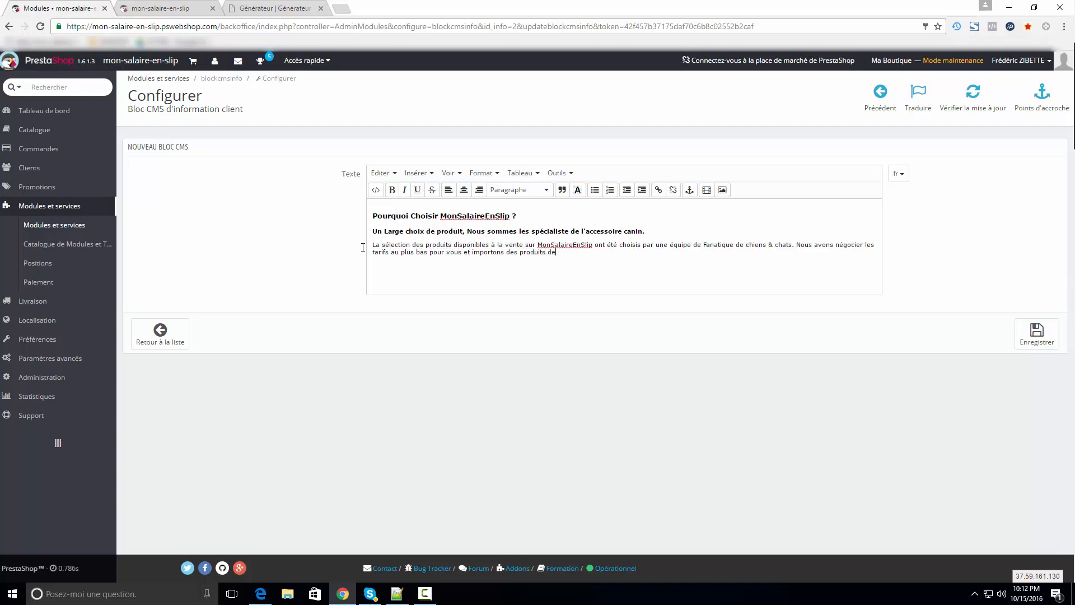
text( partout dans le monde pour nos clients.)
Step: Save the custom block and reload the shop's home page to check its new text
click(1035, 342)
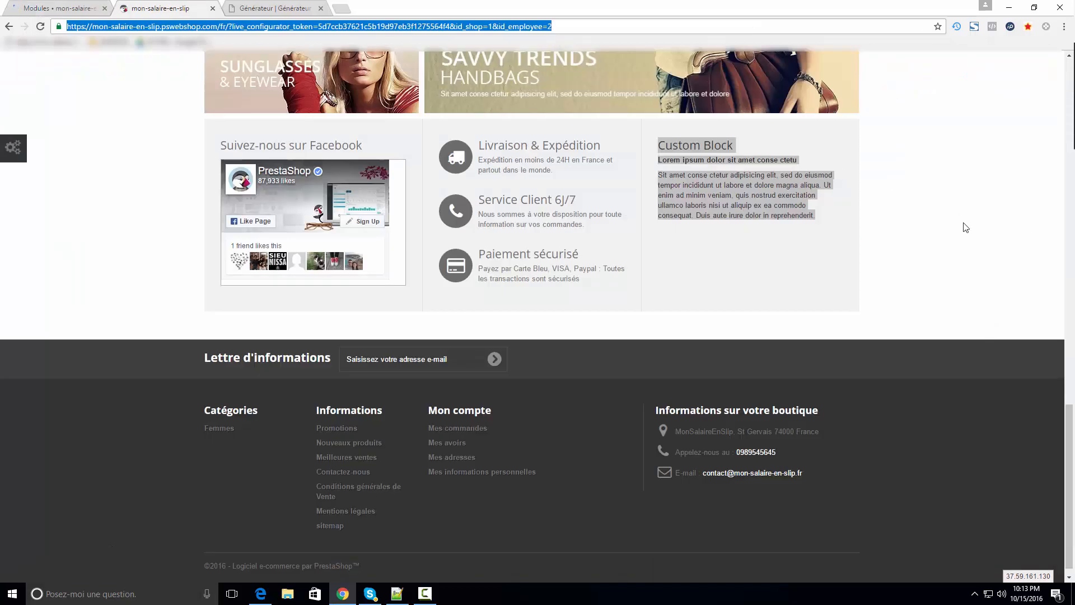
key(Return)
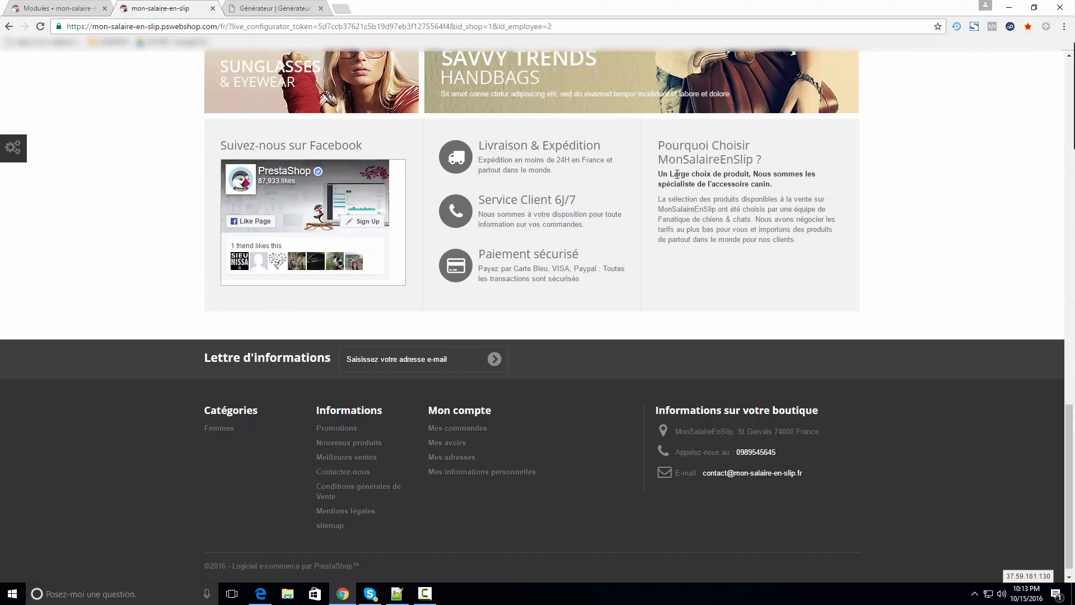
scroll(904, 256, up, 1)
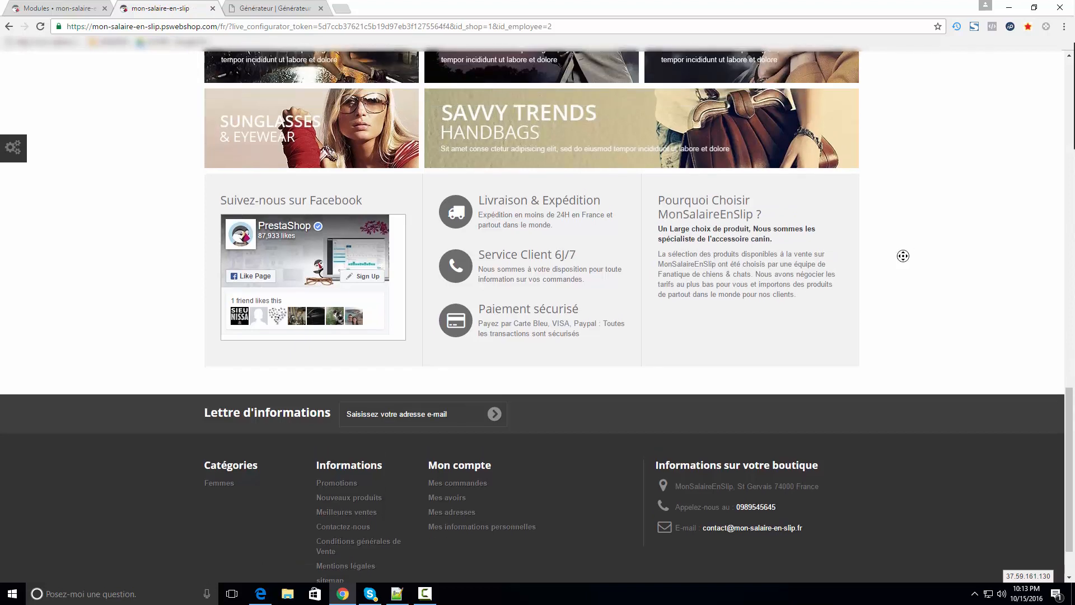
scroll(904, 256, down, 1)
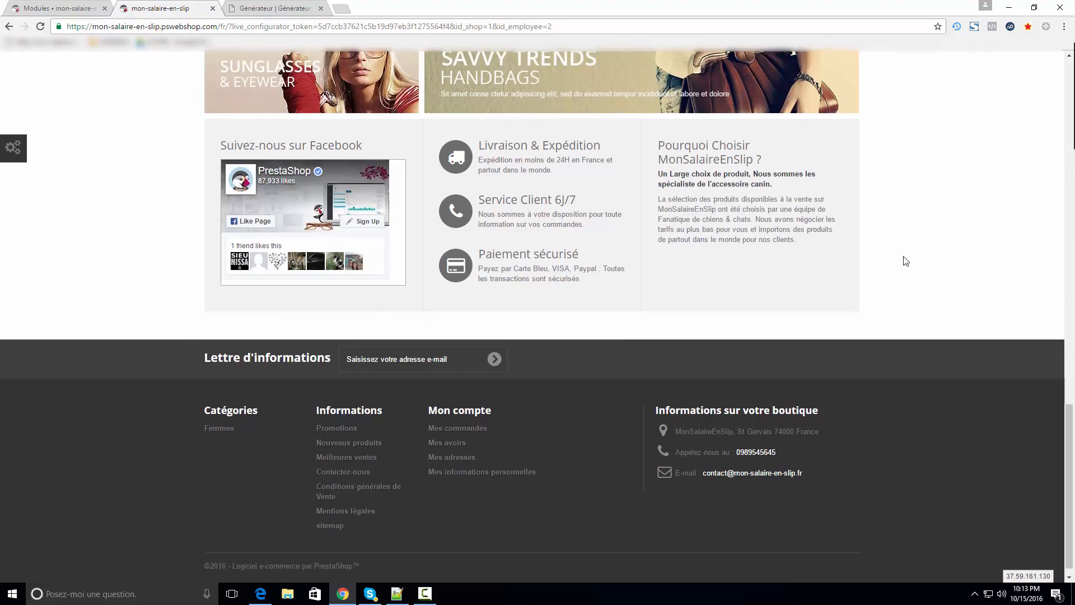